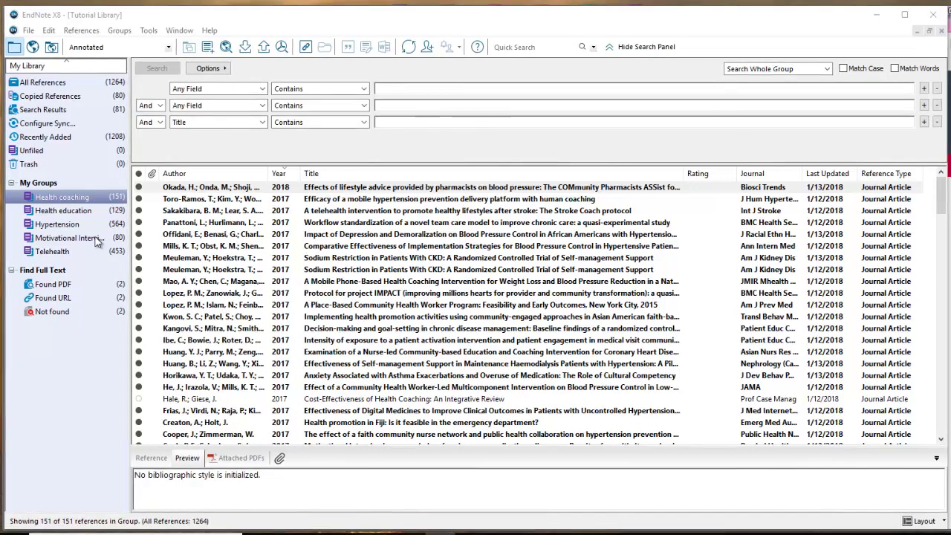
Step: Add the first fourteen references of the Motivational Interviewing group to the Health coaching group, and check All References and Health coaching
click(84, 238)
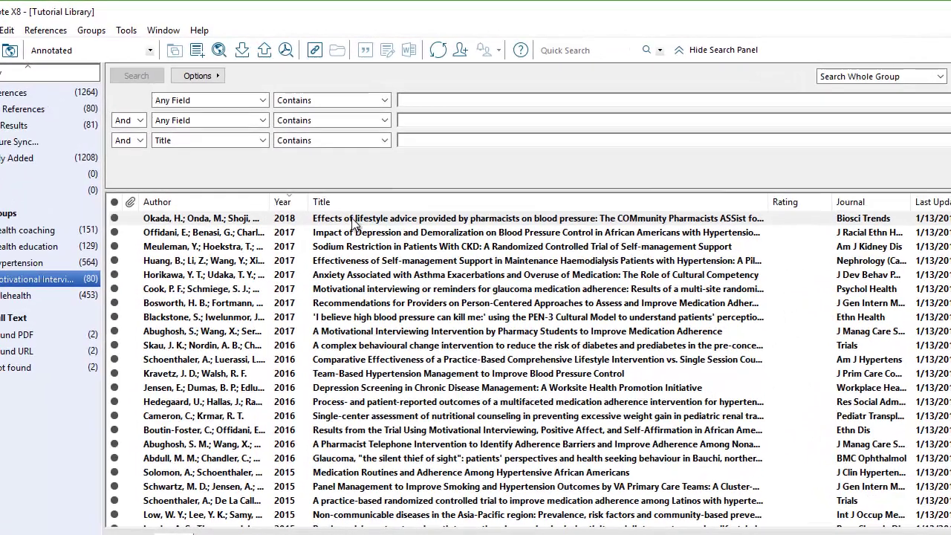
click(360, 221)
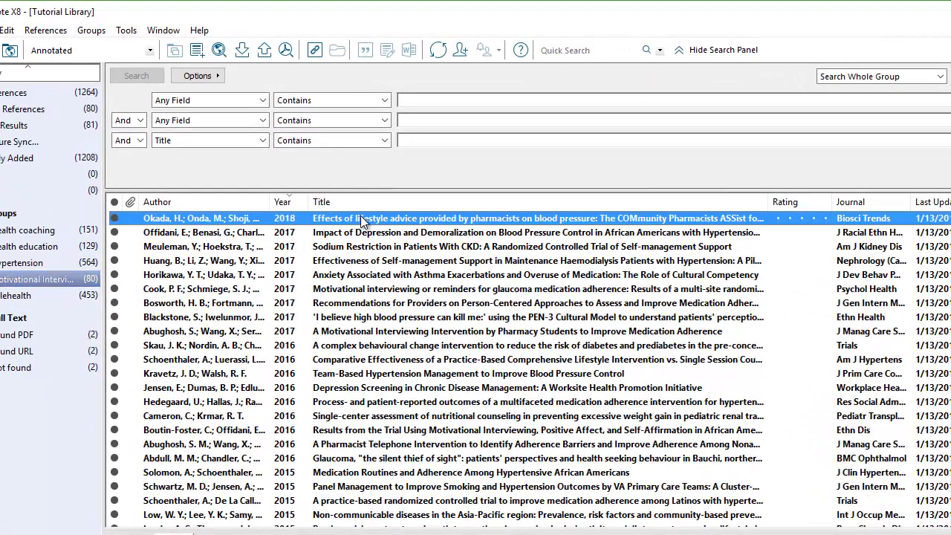
shift+click(373, 405)
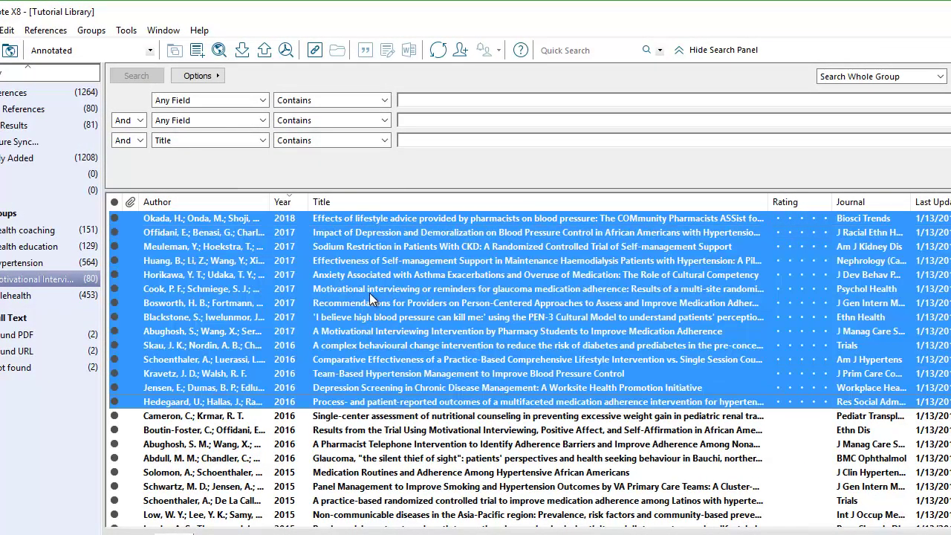
drag(384, 291, 51, 234)
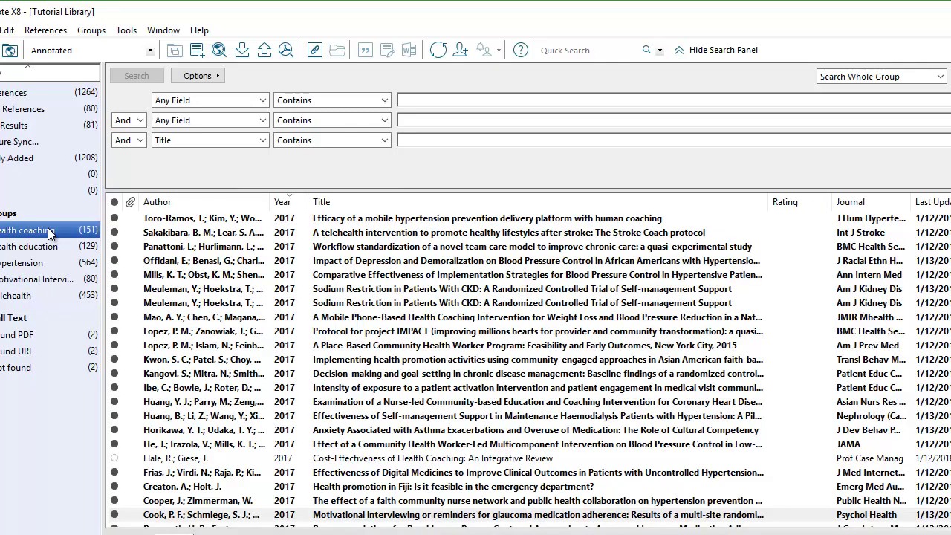
click(47, 92)
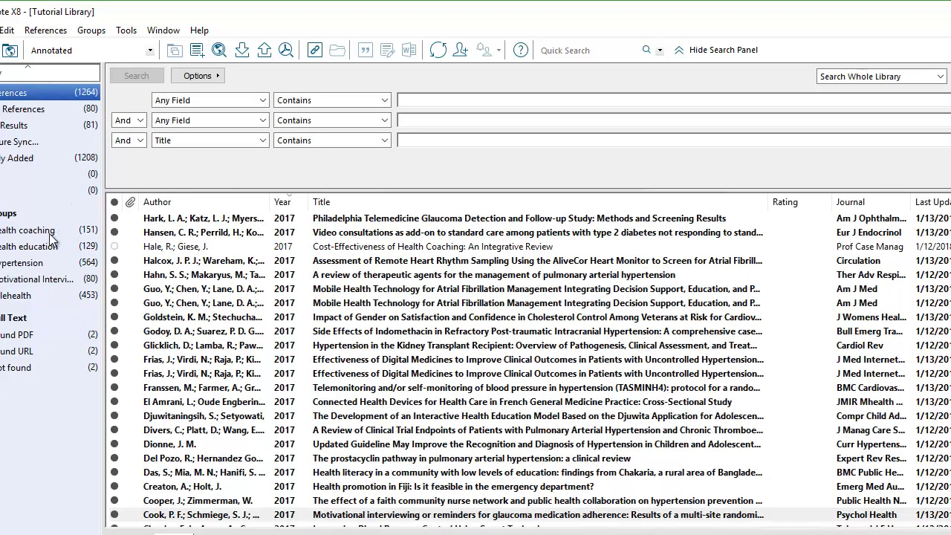
click(52, 233)
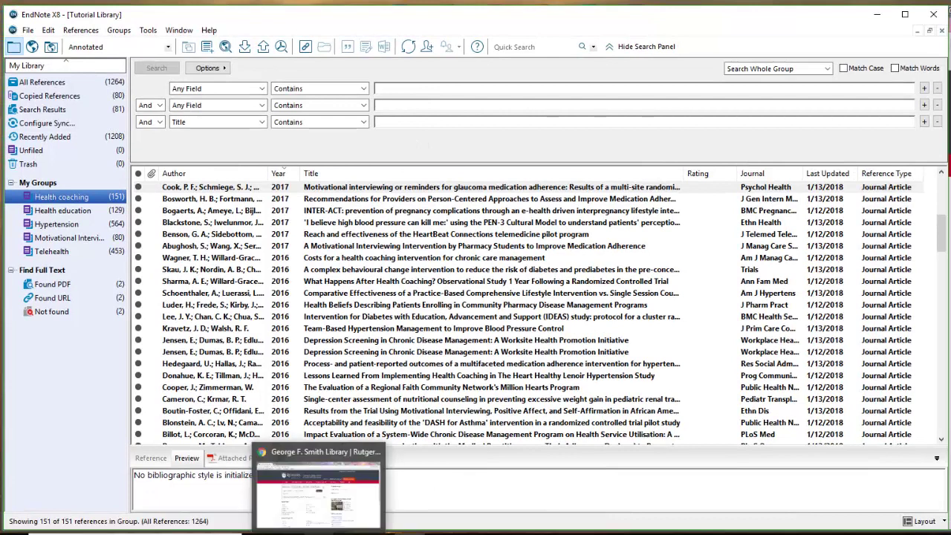
Step: Switch to the Rutgers Smith Library site in Chrome and connect to CINAHL, signing in with the saved NetID and password
click(327, 487)
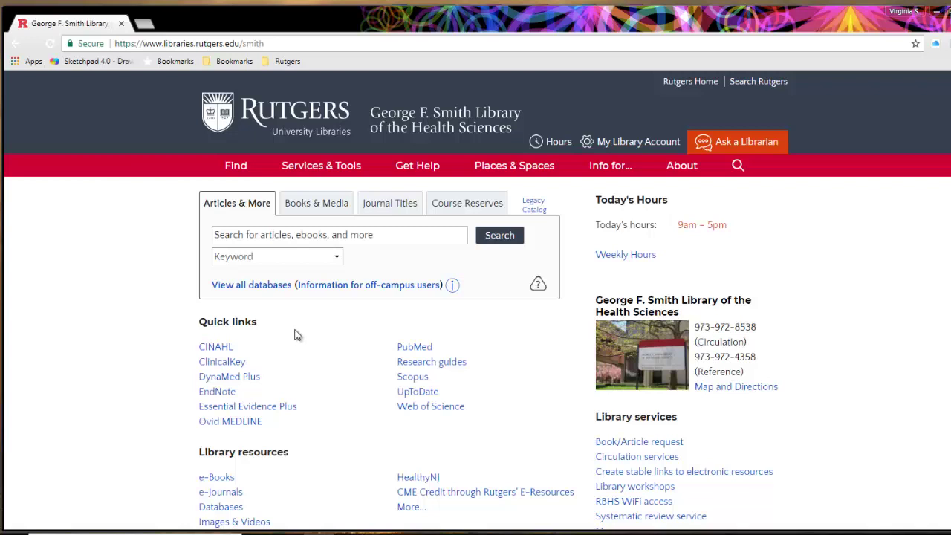
click(216, 349)
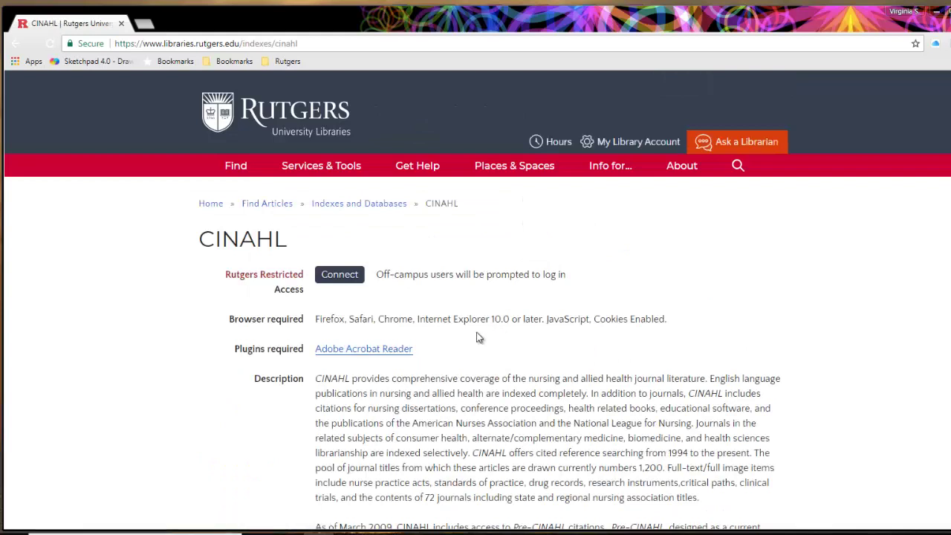
click(341, 276)
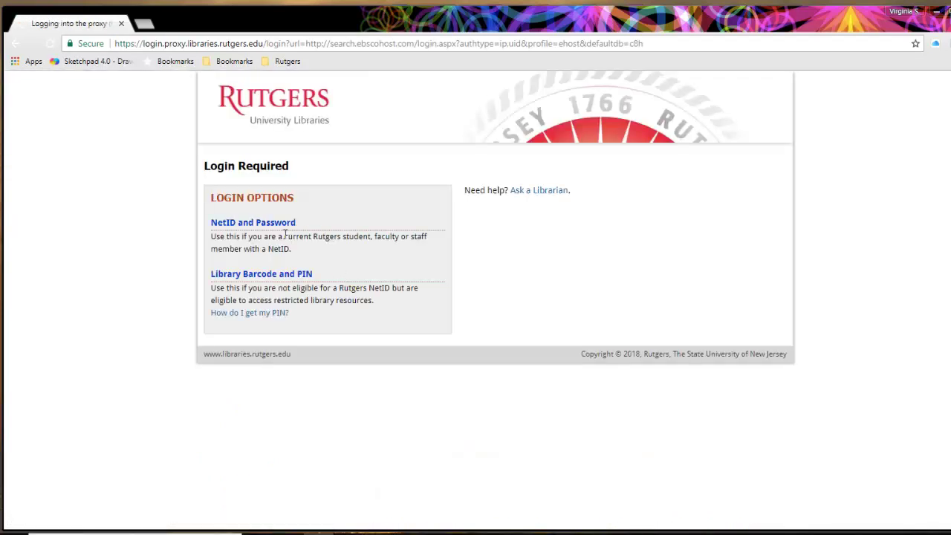
click(283, 225)
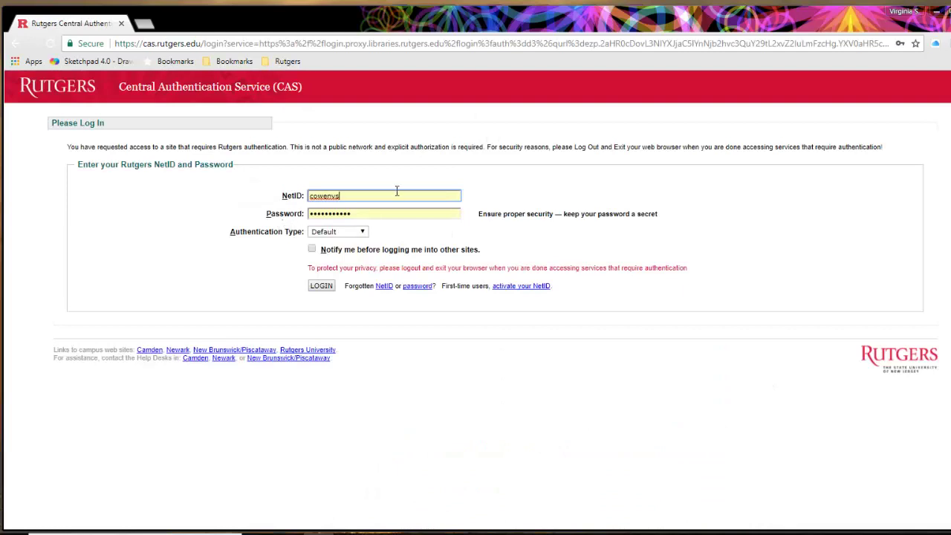
click(321, 286)
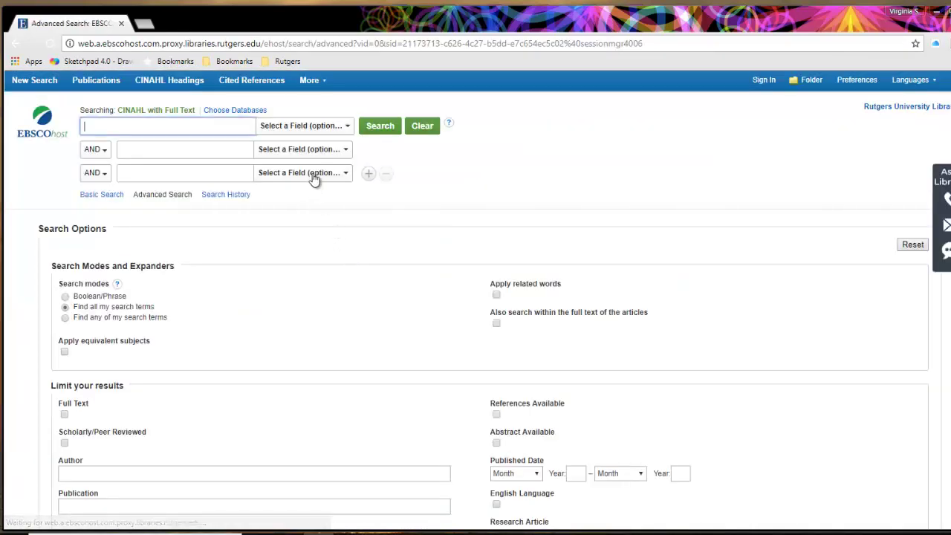
Step: Add Academic Search Premier, MEDLINE and Nursing & Allied Health Collection: Comprehensive to the databases searched alongside CINAHL with Full Text
click(225, 112)
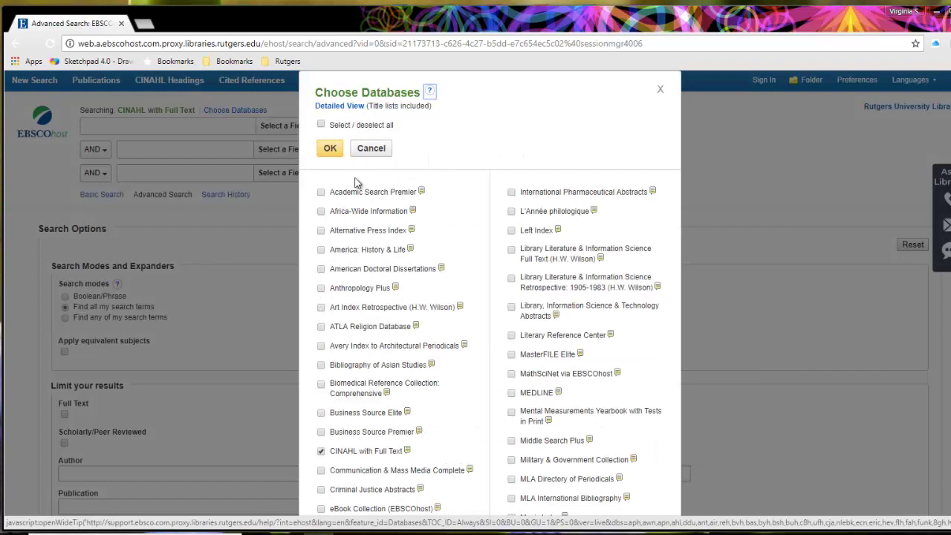
click(320, 194)
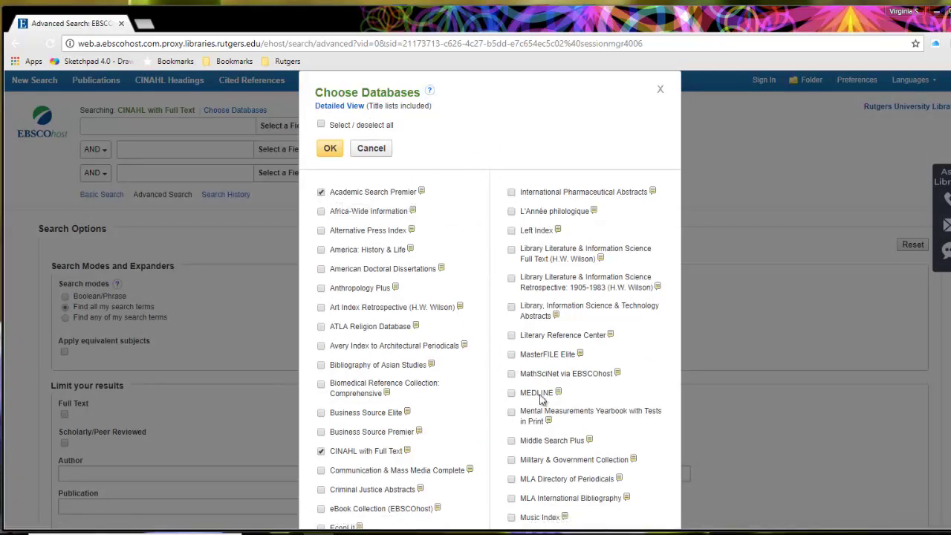
click(511, 394)
scroll(509, 260, down, 1)
scroll(509, 256, down, 6)
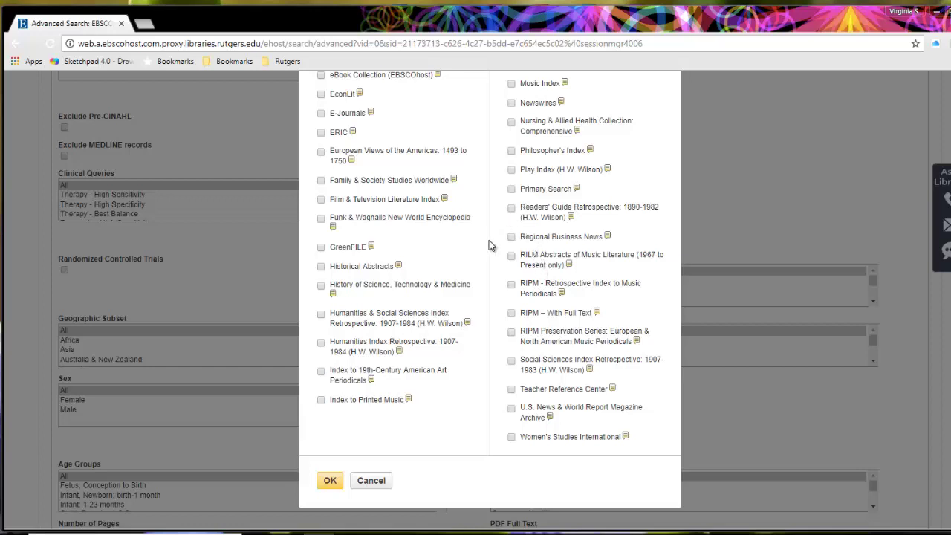
click(512, 123)
scroll(489, 316, up, 2)
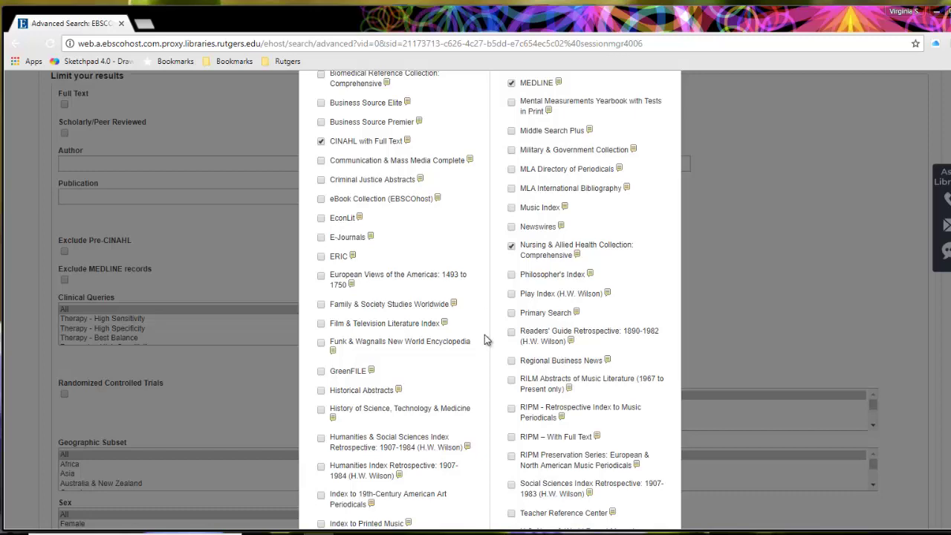
scroll(488, 311, up, 4)
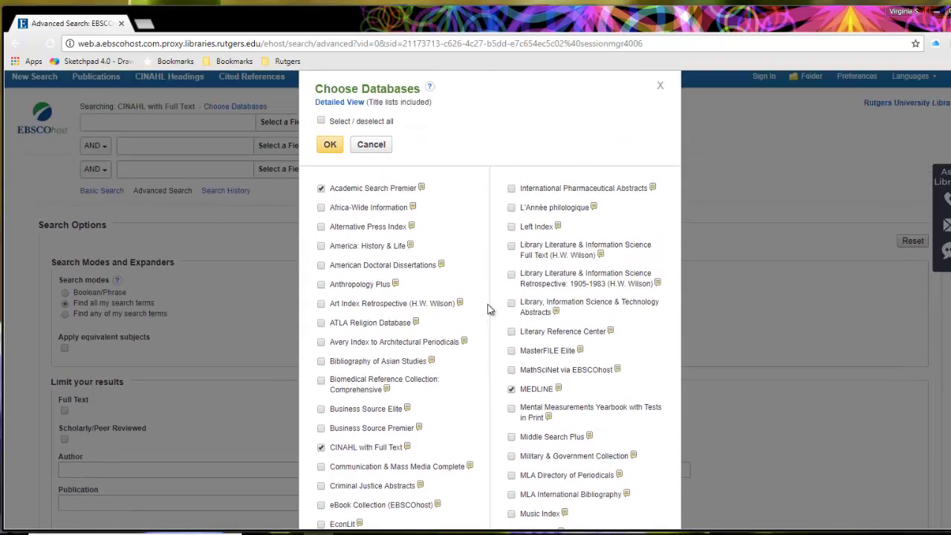
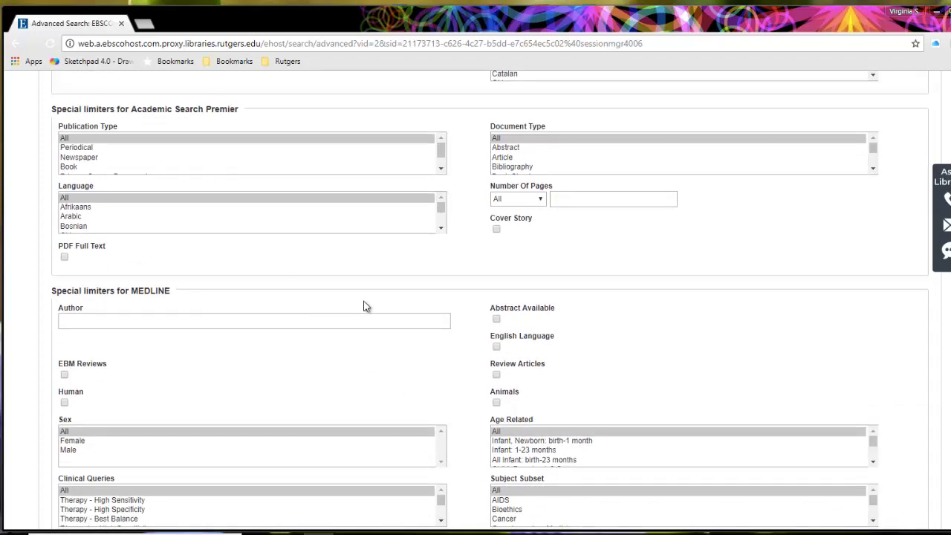
Step: Restrict the MEDLINE results to English Language in the special limiters
click(496, 348)
scroll(436, 384, down, 3)
scroll(424, 374, down, 5)
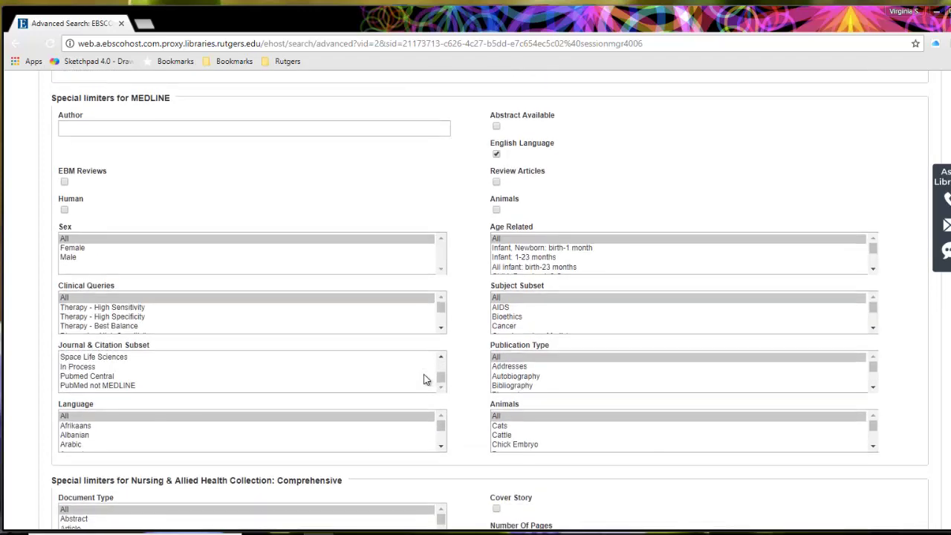
scroll(430, 377, up, 2)
scroll(431, 383, up, 15)
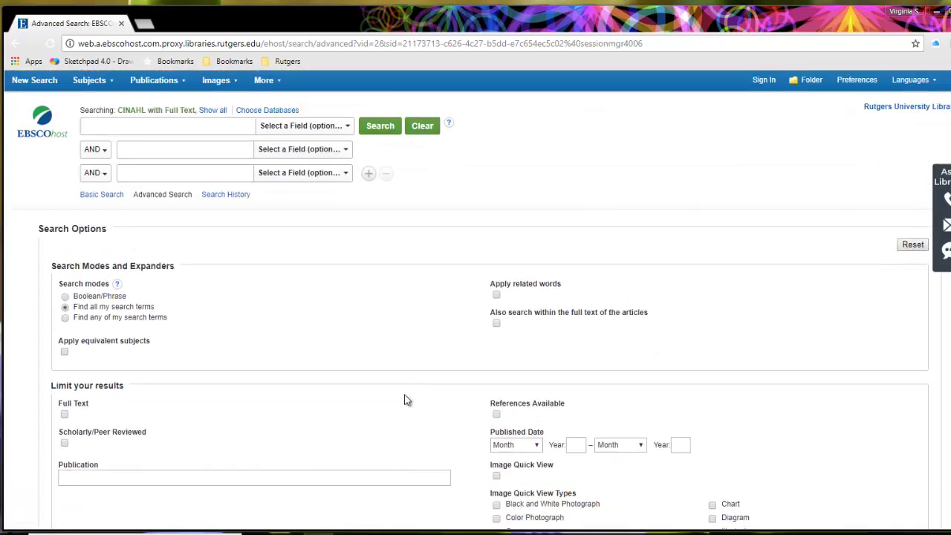
Step: Enter hypertension as the first search term and restrict it to the AB Abstract field
click(239, 126)
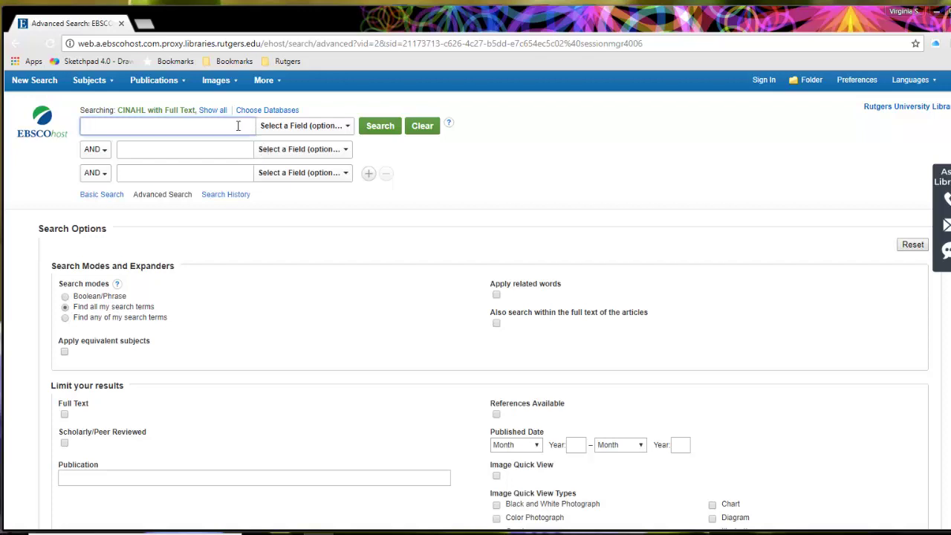
text(hypertension)
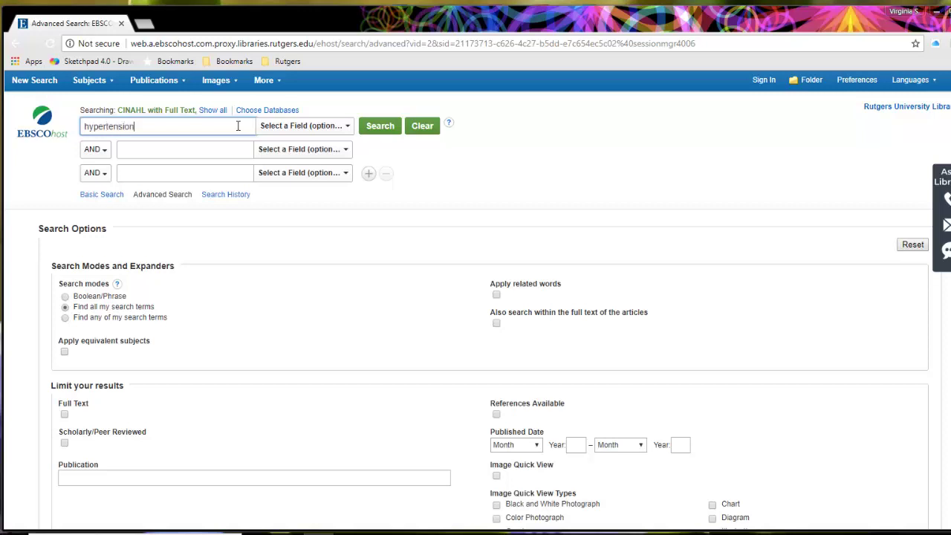
click(311, 128)
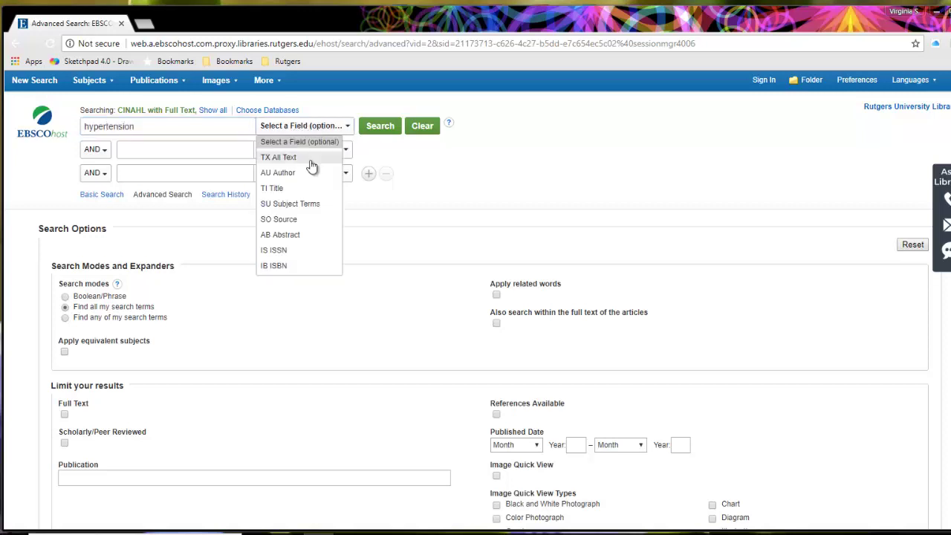
click(288, 240)
Step: Add coaching as the second AND search term, restricted to the AB Abstract field
click(209, 149)
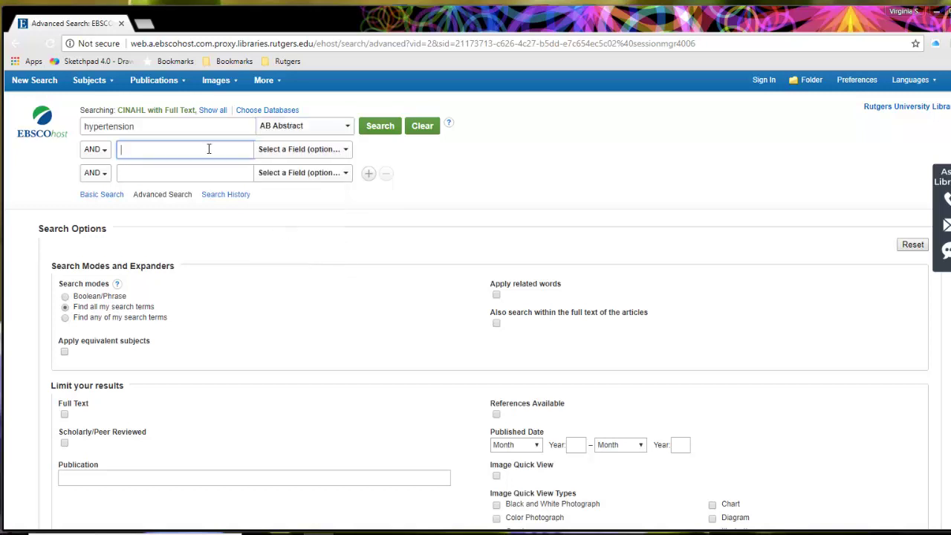
text(coaching)
key(Tab)
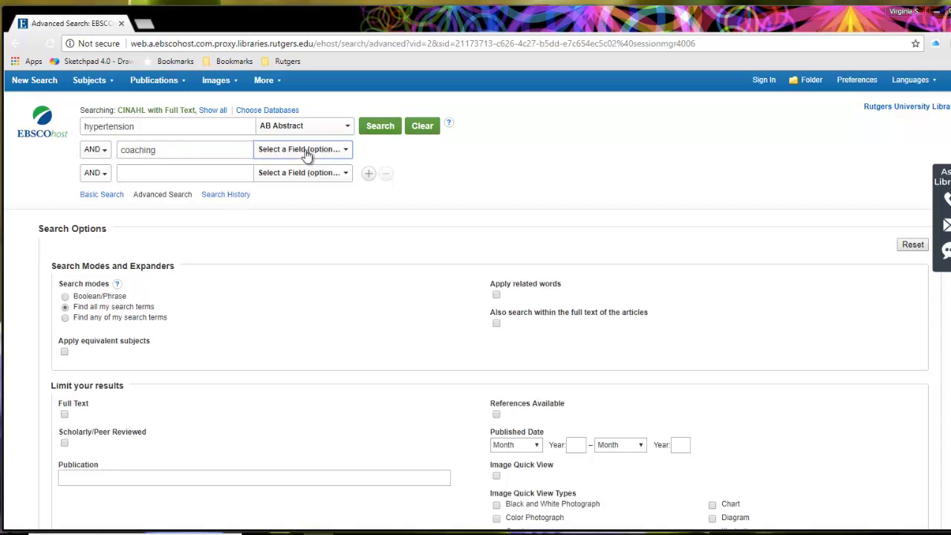
click(307, 151)
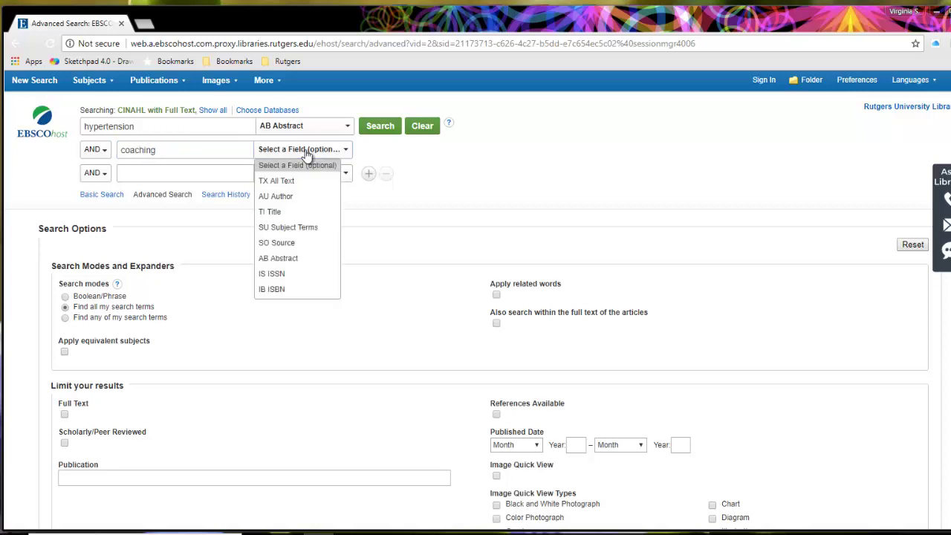
click(283, 260)
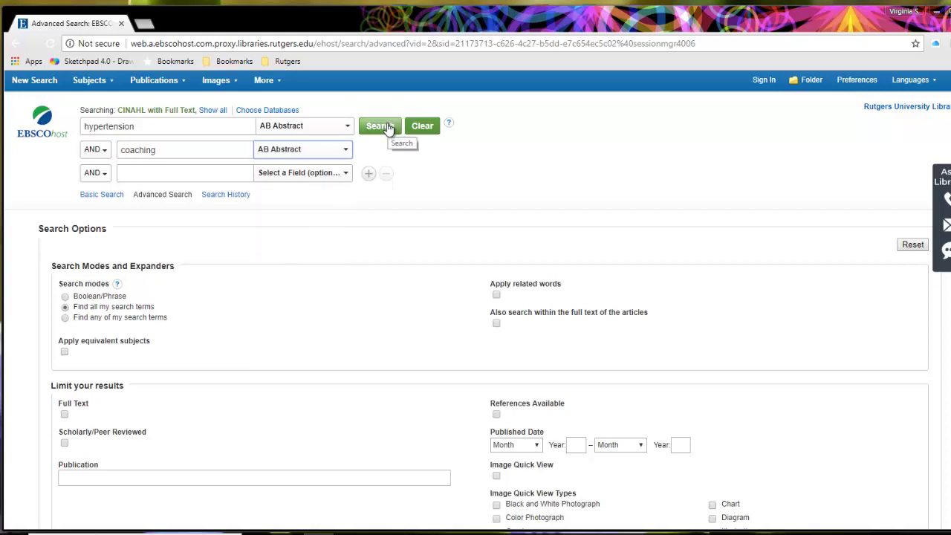
Step: Run the search and limit its results to Full Text
click(387, 127)
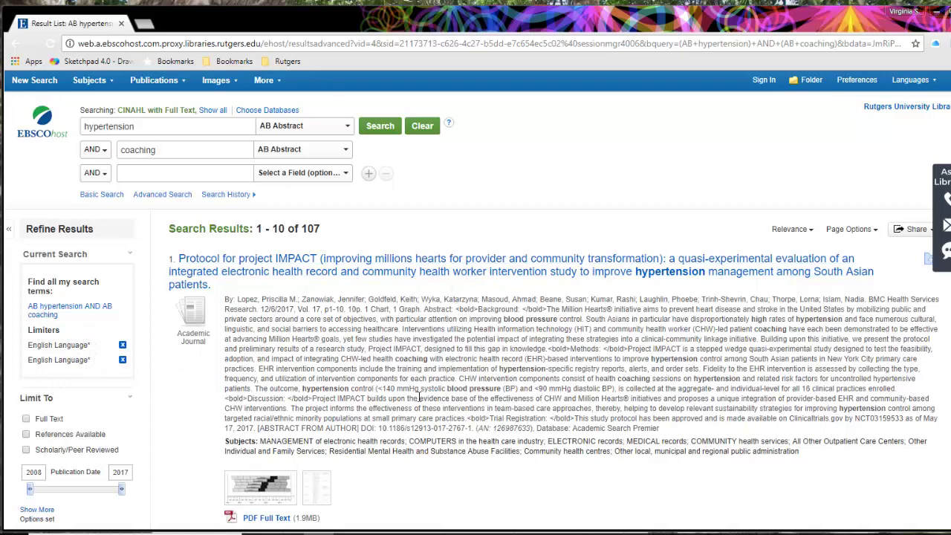
scroll(416, 409, down, 2)
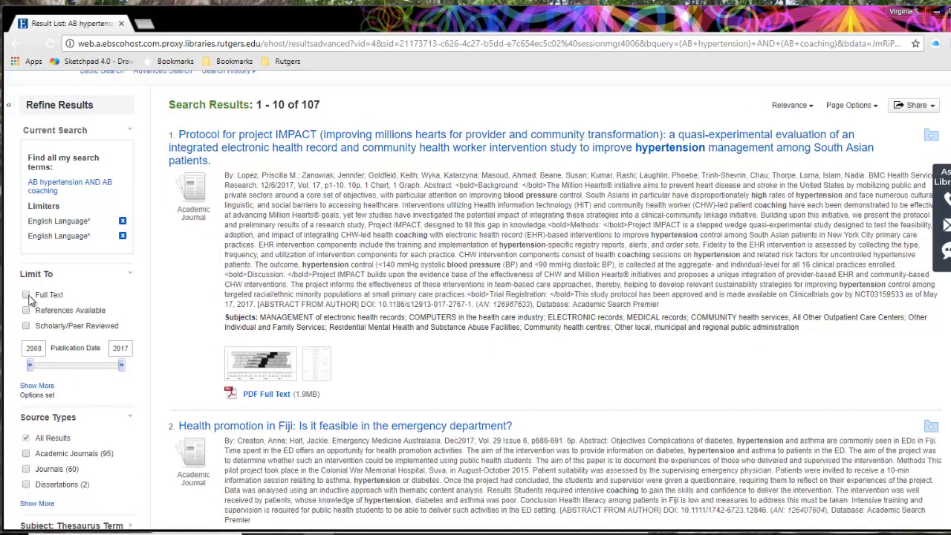
click(27, 295)
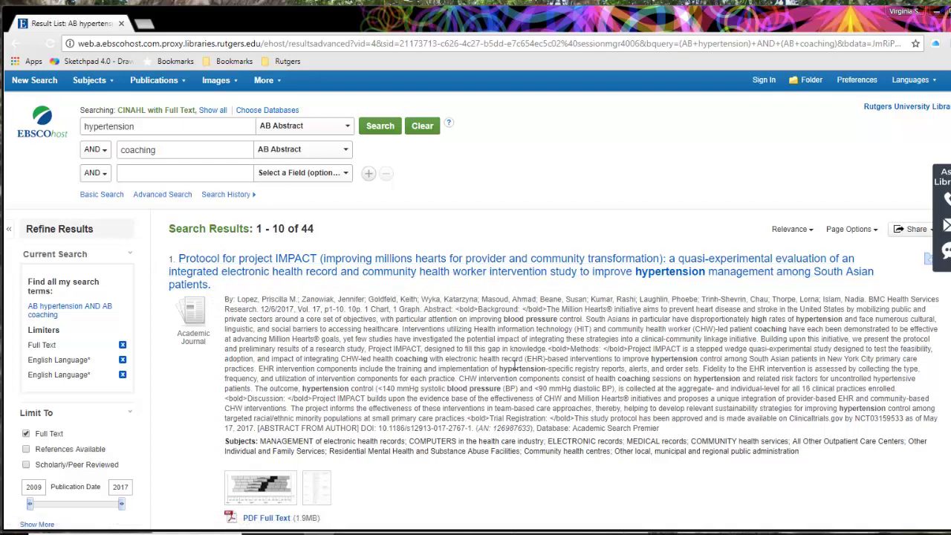
Step: Look through the first full-text results, their abstracts and full-text links, and the database filters
scroll(514, 359, down, 1)
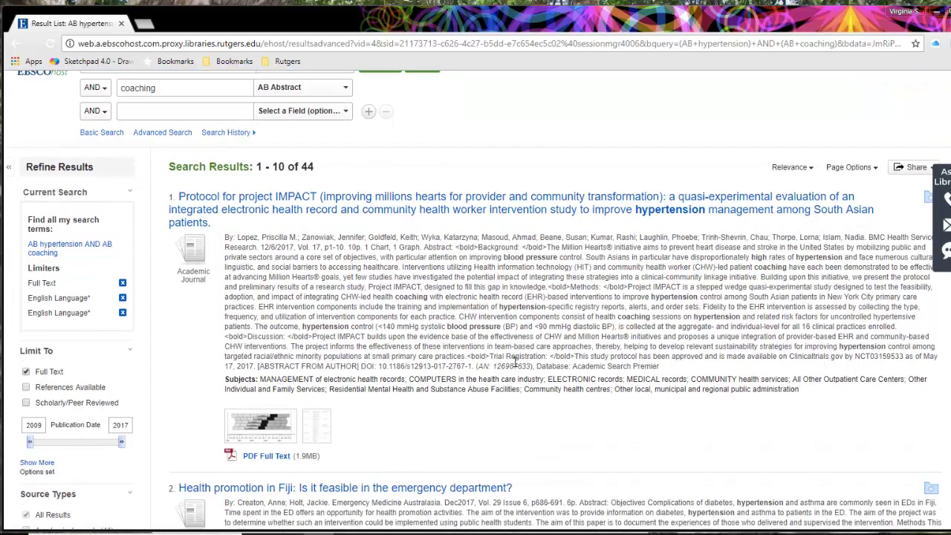
scroll(514, 361, down, 1)
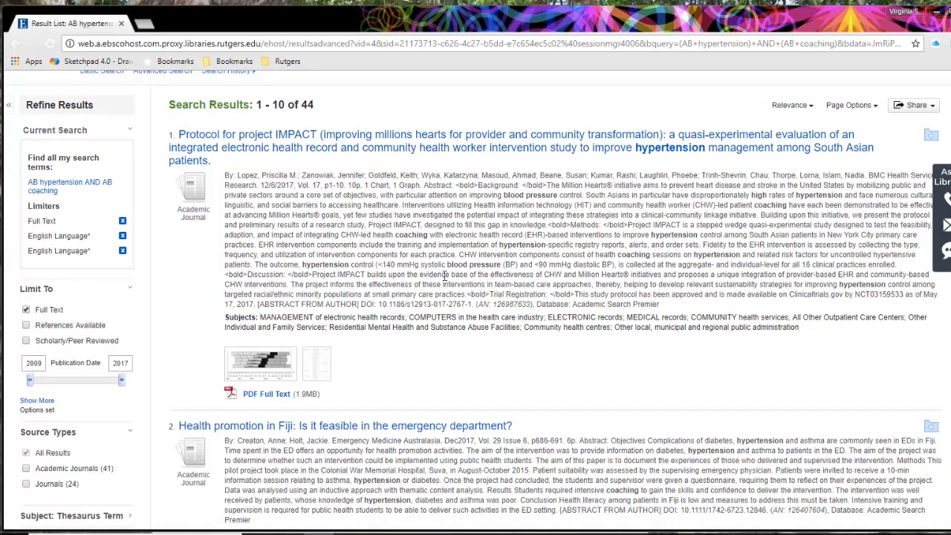
scroll(462, 260, down, 1)
scroll(462, 260, down, 2)
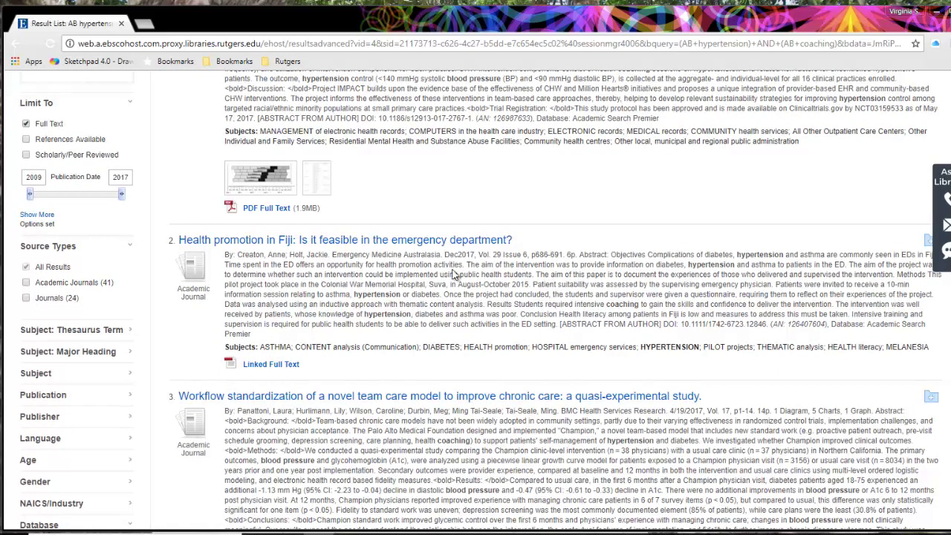
scroll(456, 267, down, 1)
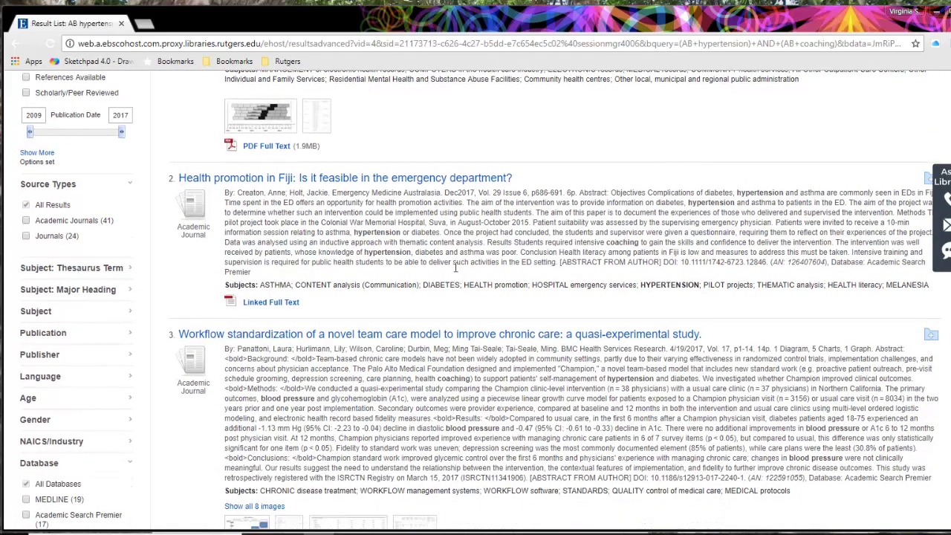
scroll(470, 242, down, 2)
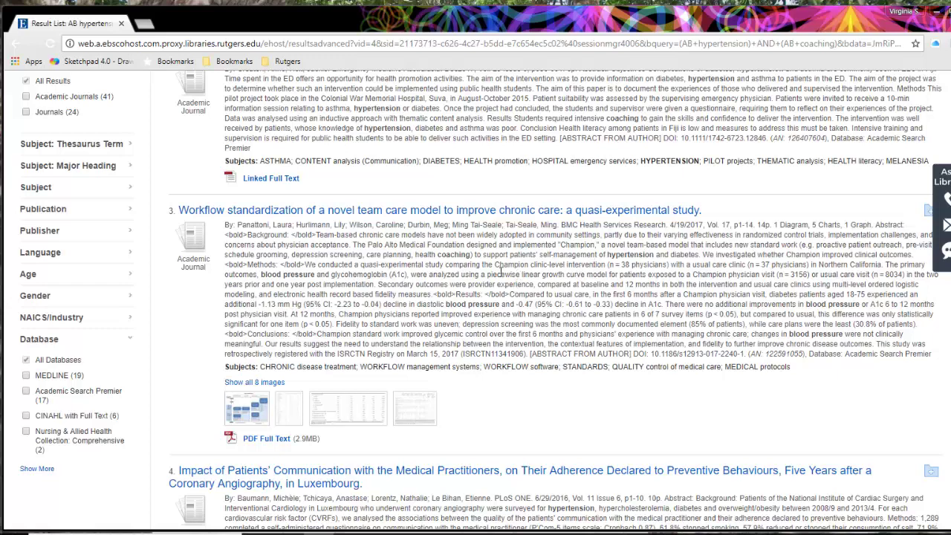
scroll(500, 272, down, 1)
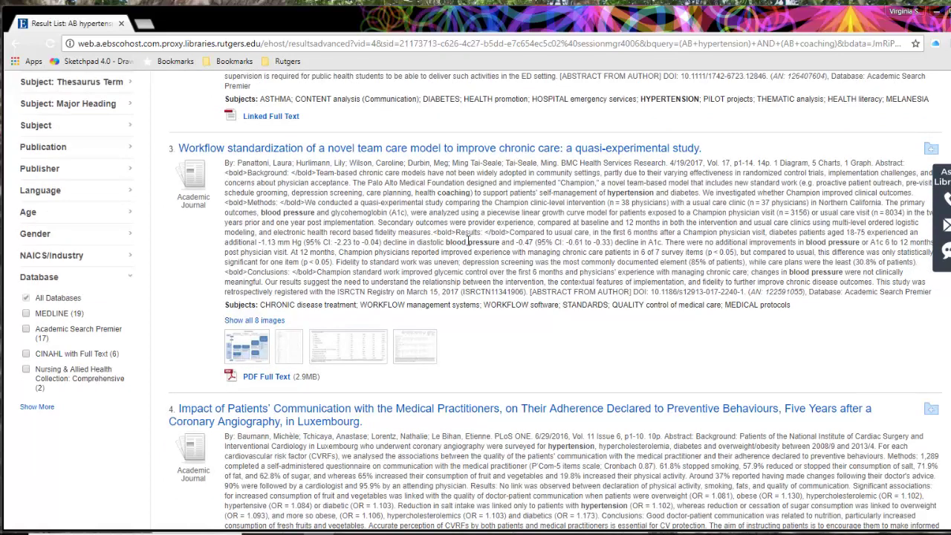
Step: Open the detailed record of "What Happens After Health Coaching? Observational Study 1 Year Following a Randomized Controlled Trial" from the results
scroll(470, 242, down, 2)
scroll(470, 242, down, 2)
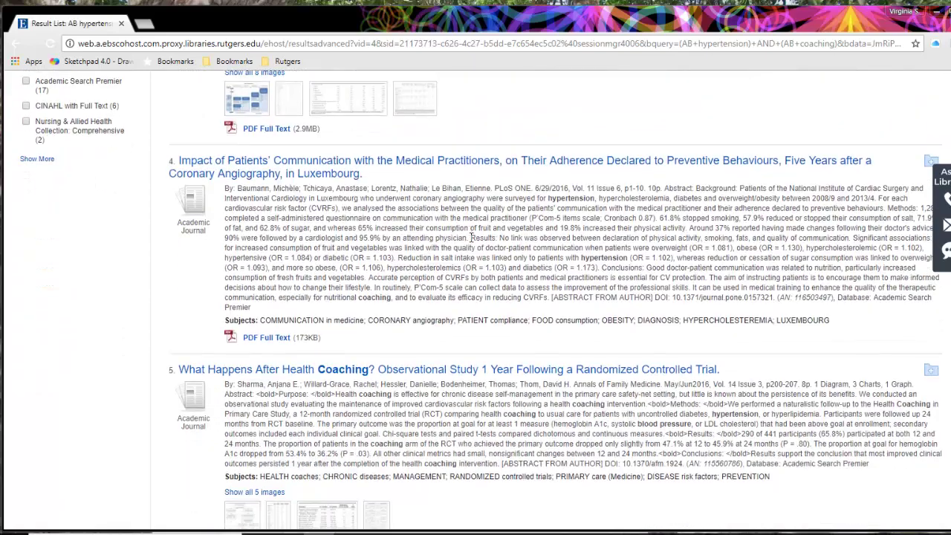
scroll(470, 236, down, 3)
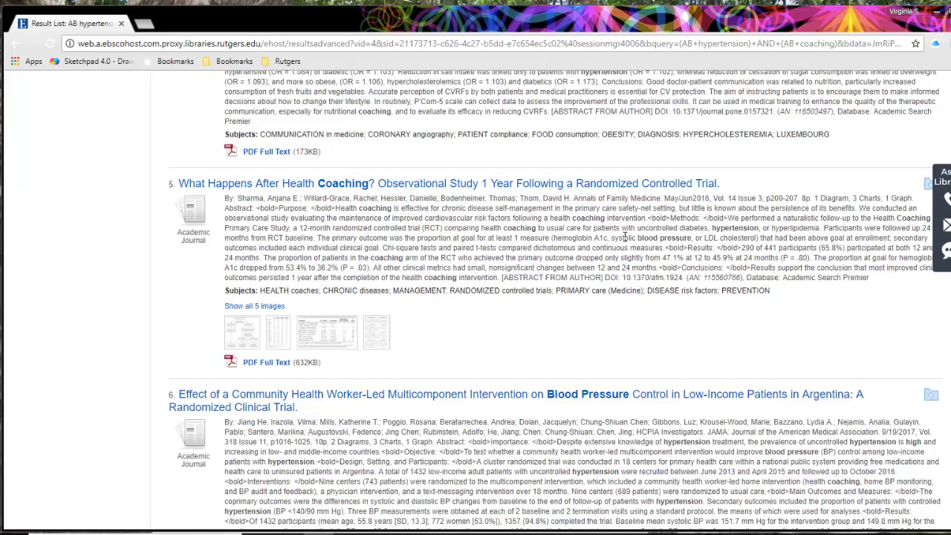
click(315, 186)
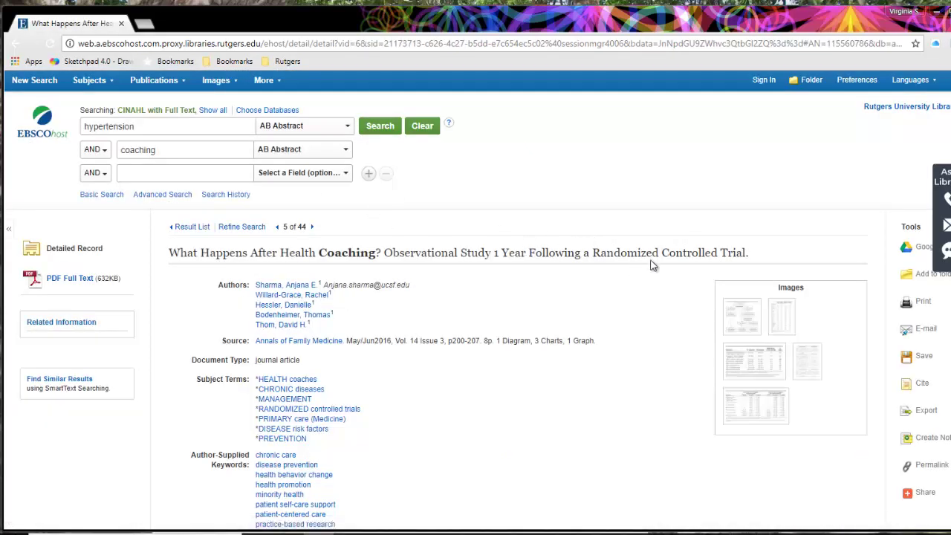
right_click(75, 282)
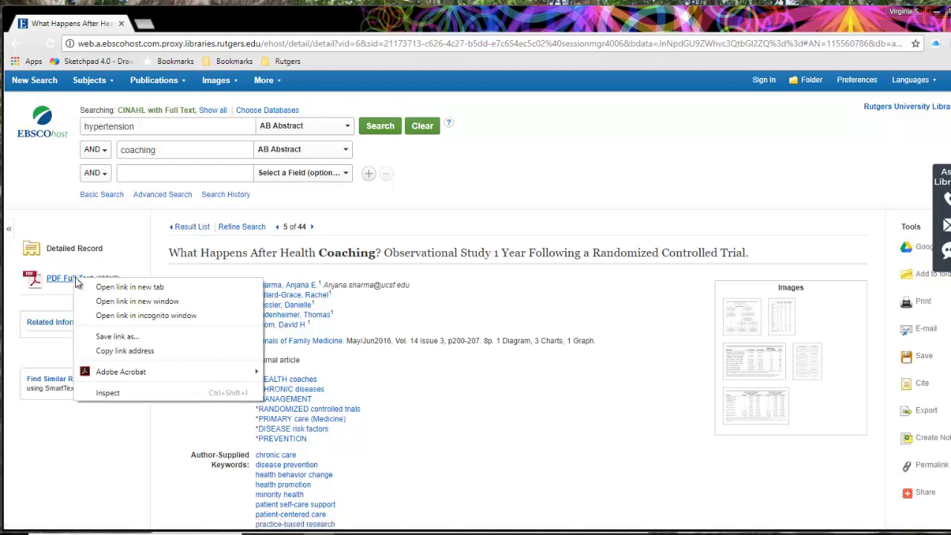
click(120, 339)
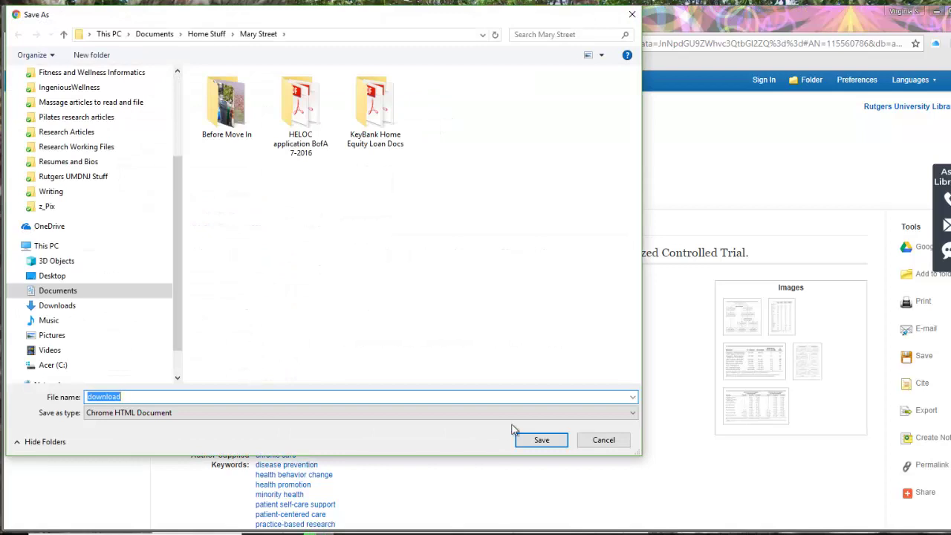
key(Escape)
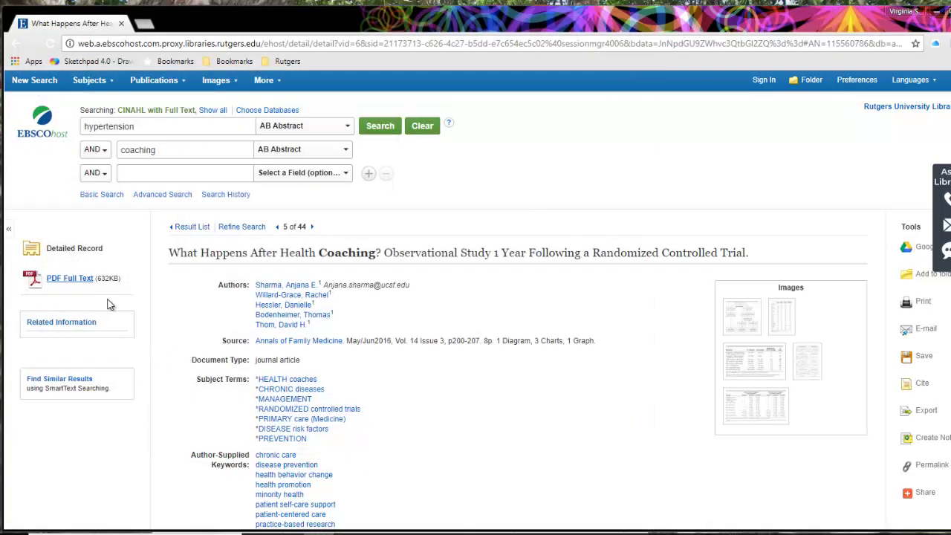
Step: View the article's PDF full text and return to its detailed record
click(77, 281)
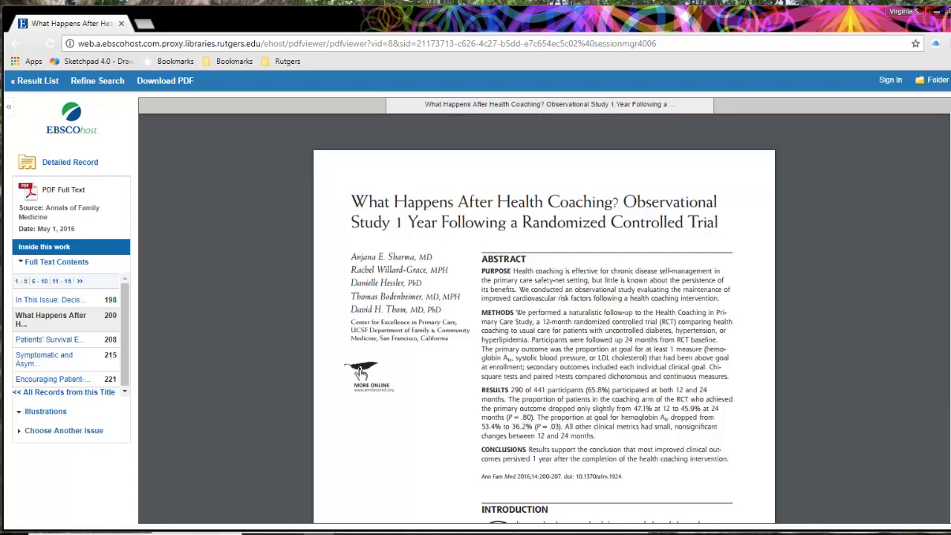
key(alt+Left)
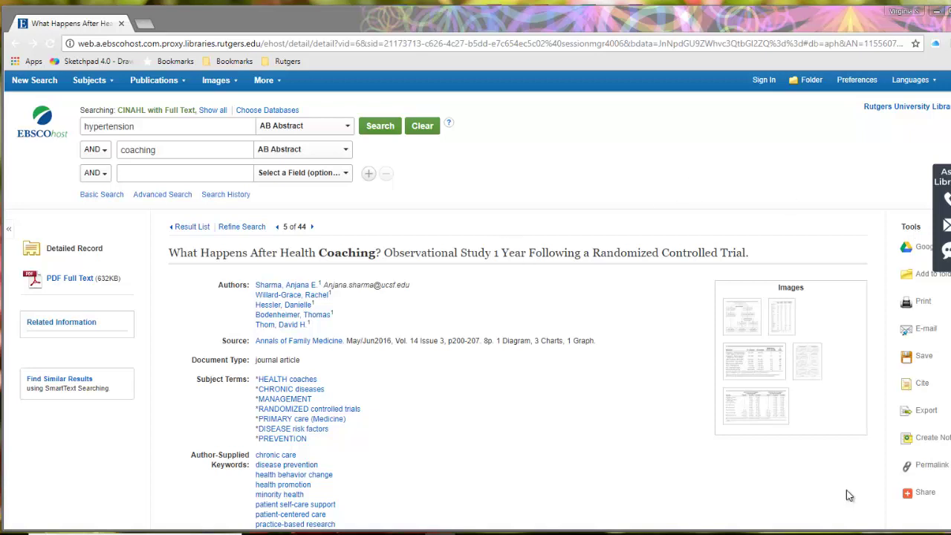
Step: Export the article's citation with Direct Export in RIS Format and open the downloaded delivery.ris file in EndNote
right_click(927, 413)
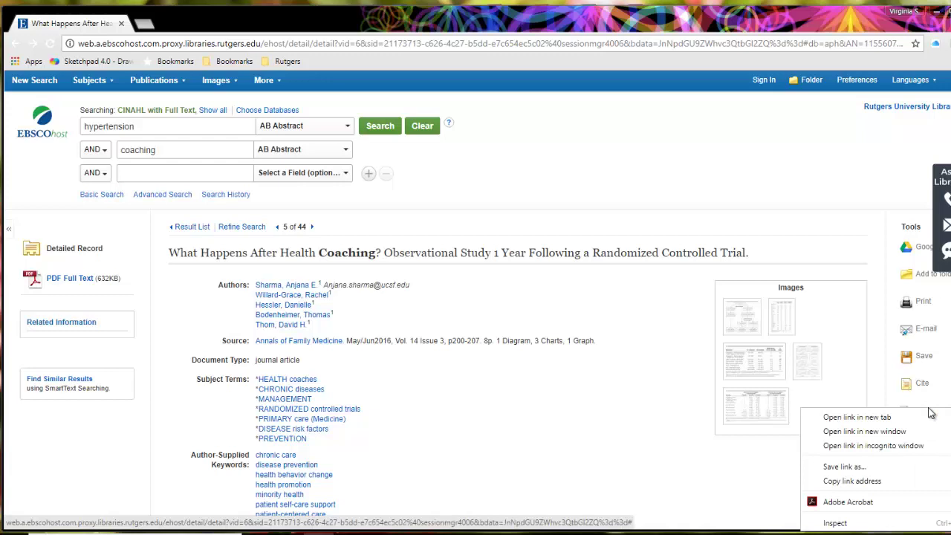
key(Escape)
click(926, 412)
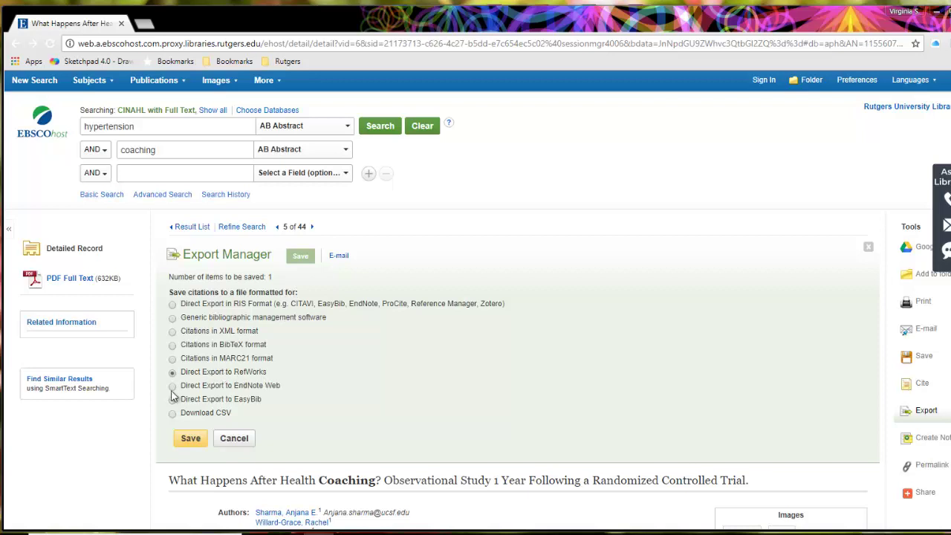
click(174, 306)
click(191, 438)
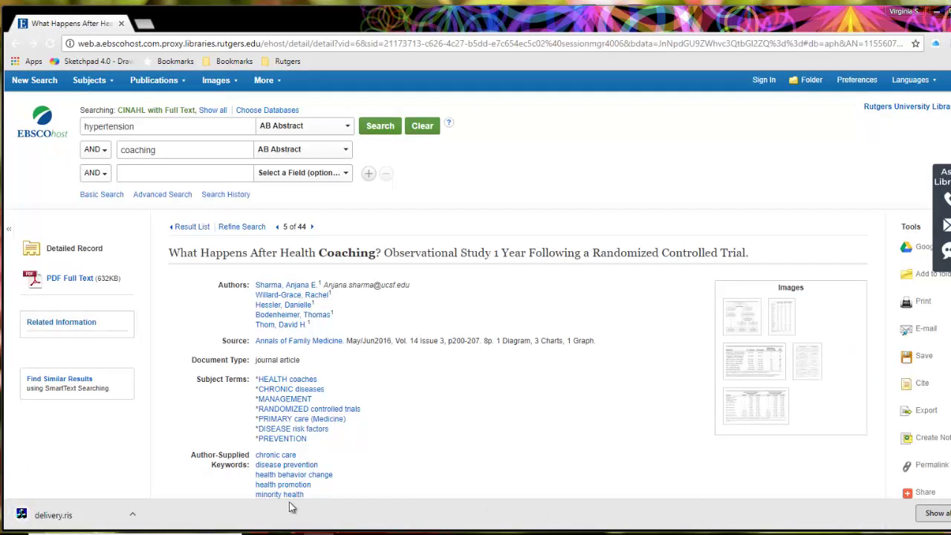
click(55, 517)
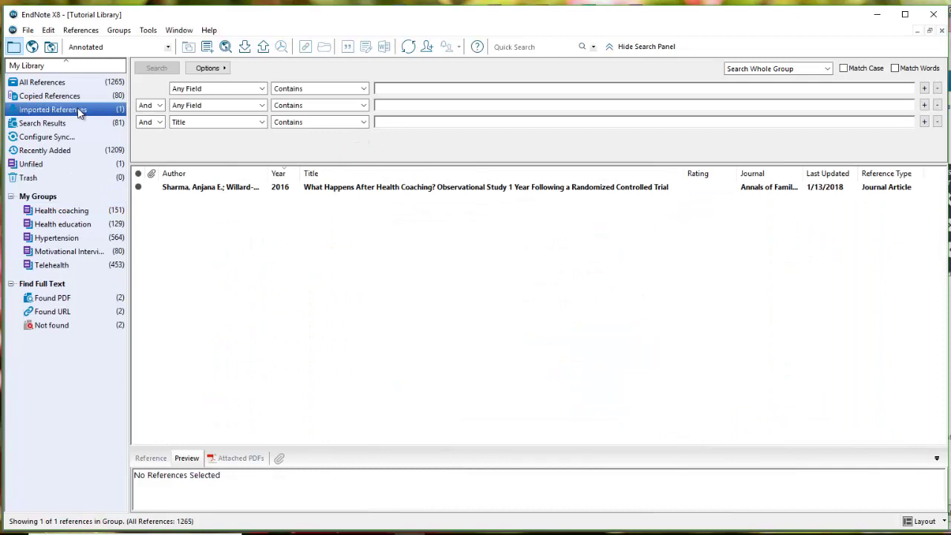
Step: Open the imported health coaching reference in its own window and look through its fields
double_click(343, 190)
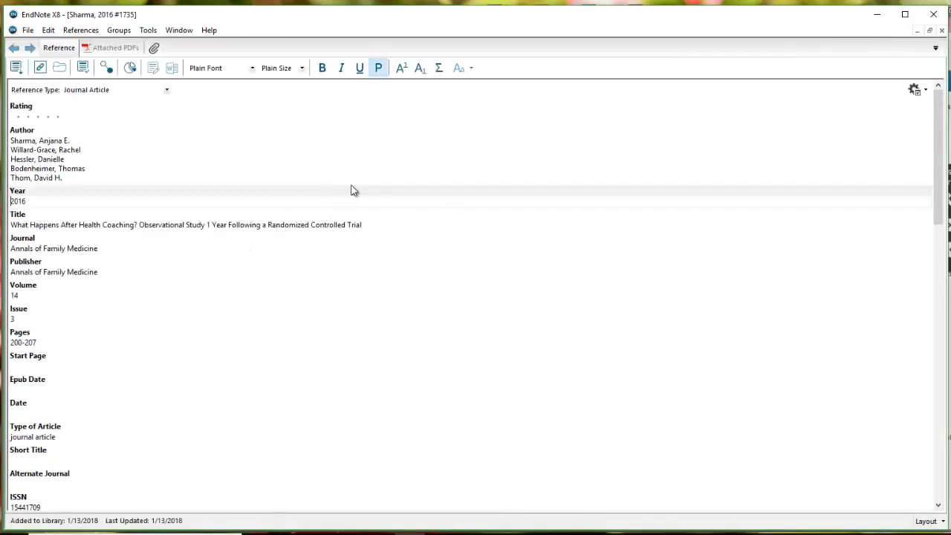
drag(939, 187, 939, 391)
scroll(476, 298, up, 10)
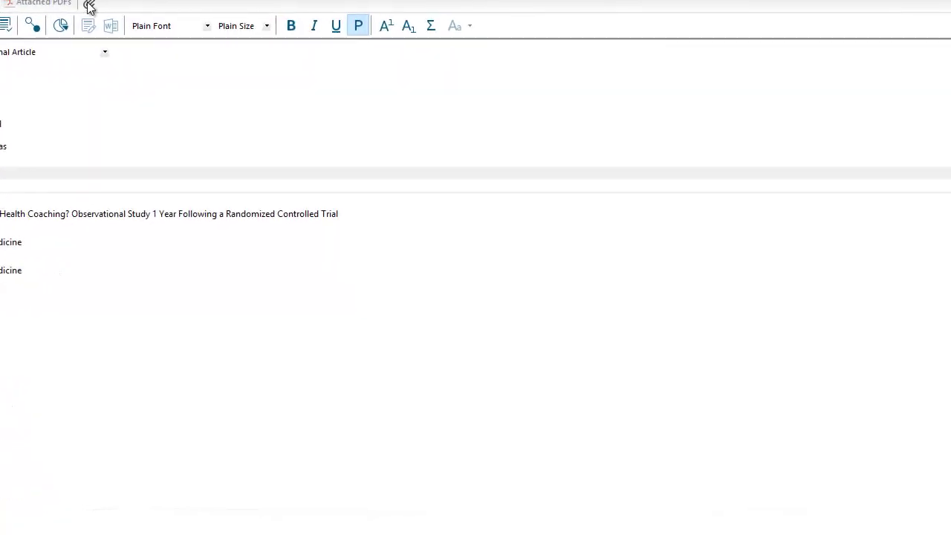
Step: Start attaching a file to the reference and browse to the Research Articles folder under Documents
click(88, 4)
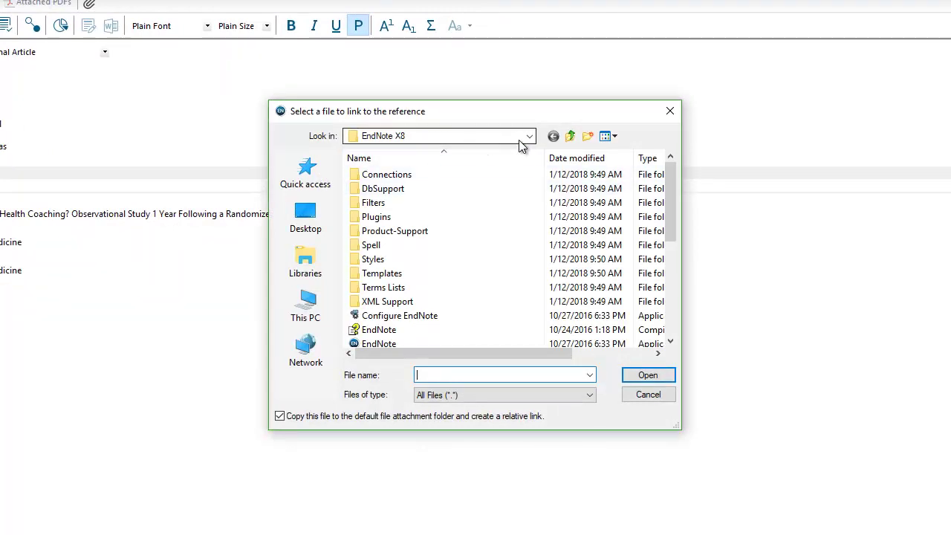
click(530, 138)
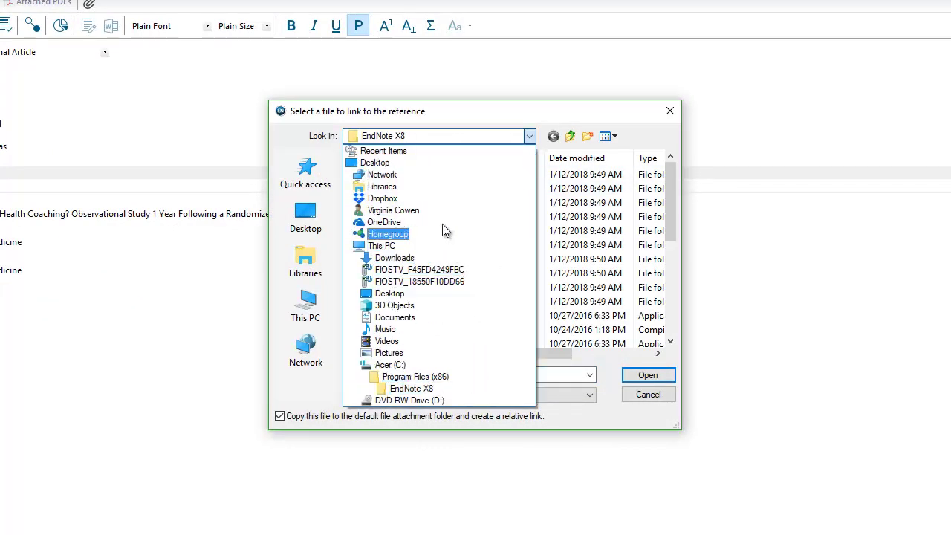
click(452, 320)
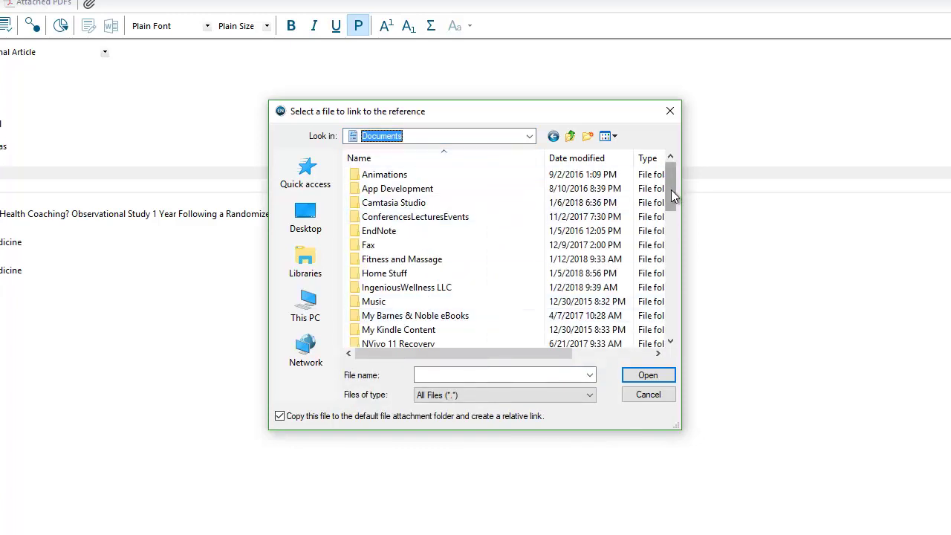
drag(674, 195, 668, 271)
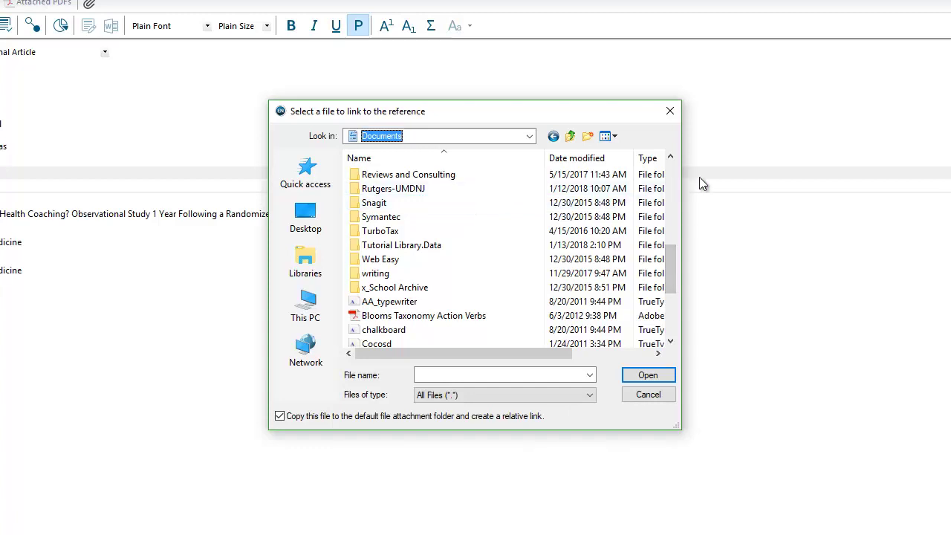
scroll(520, 223, up, 4)
double_click(422, 317)
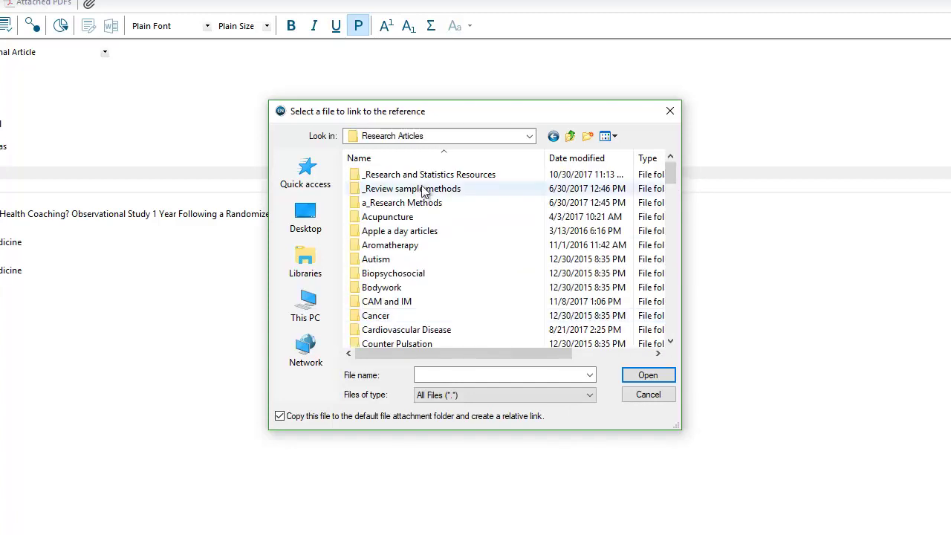
Step: Attach the "Health coaching RCT follow up" PDF of the reference's first author from the Health Coaching subfolder
scroll(499, 241, down, 10)
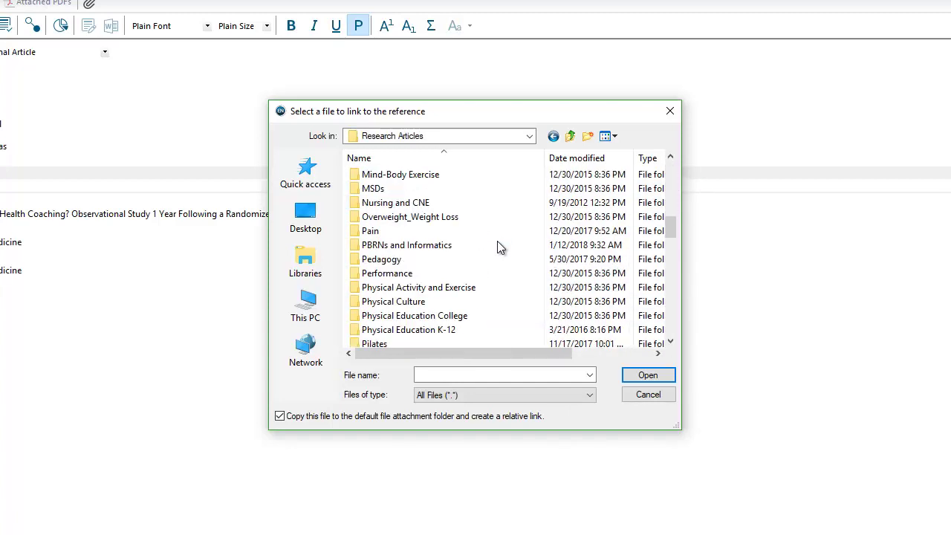
scroll(498, 242, down, 3)
scroll(497, 242, down, 1)
scroll(498, 242, up, 3)
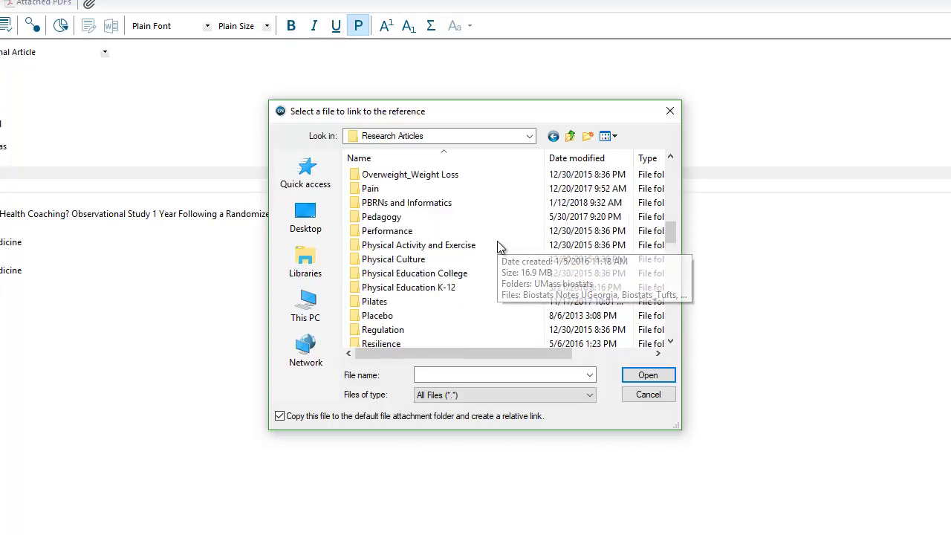
scroll(498, 242, up, 5)
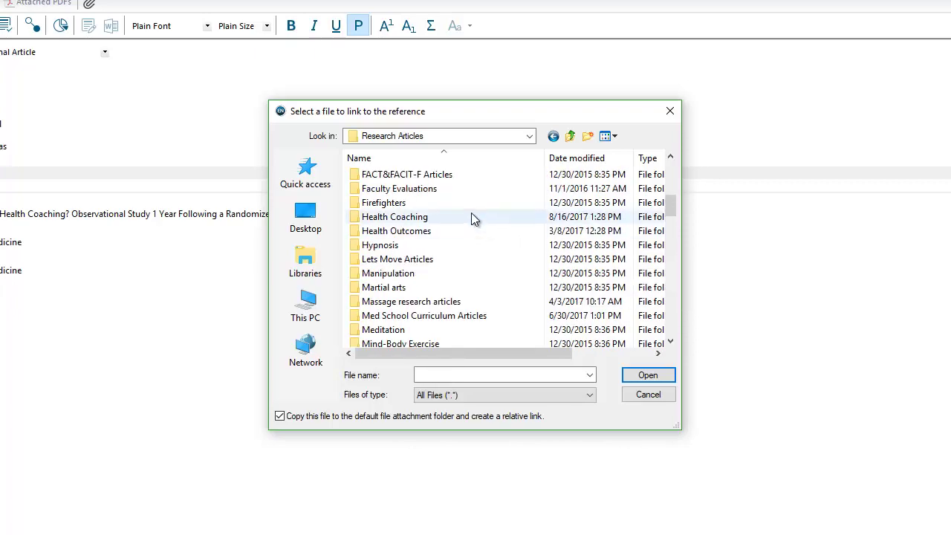
double_click(444, 217)
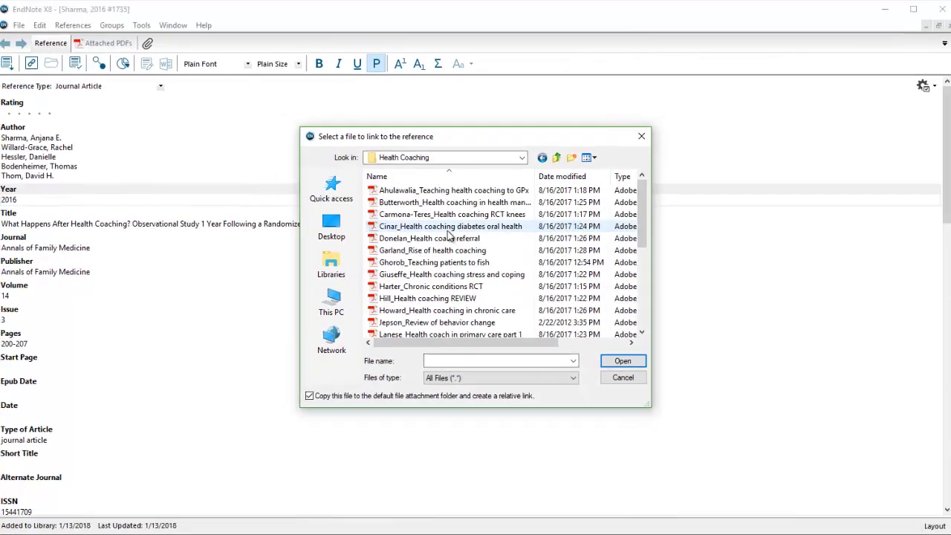
scroll(446, 252, down, 5)
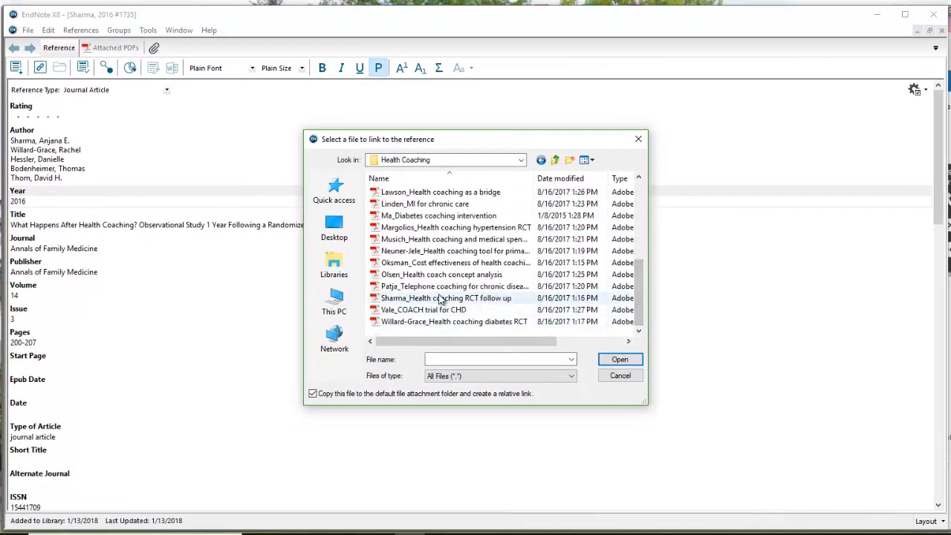
click(441, 299)
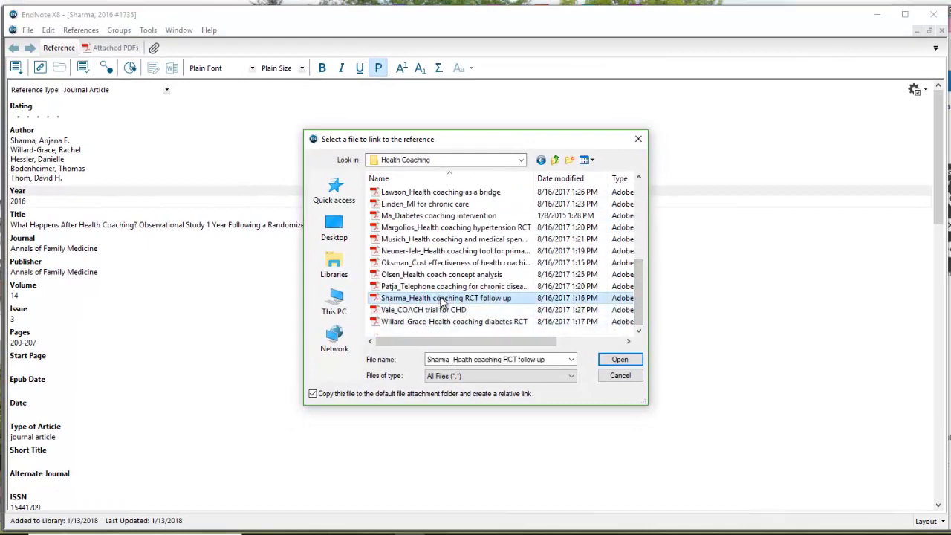
click(622, 361)
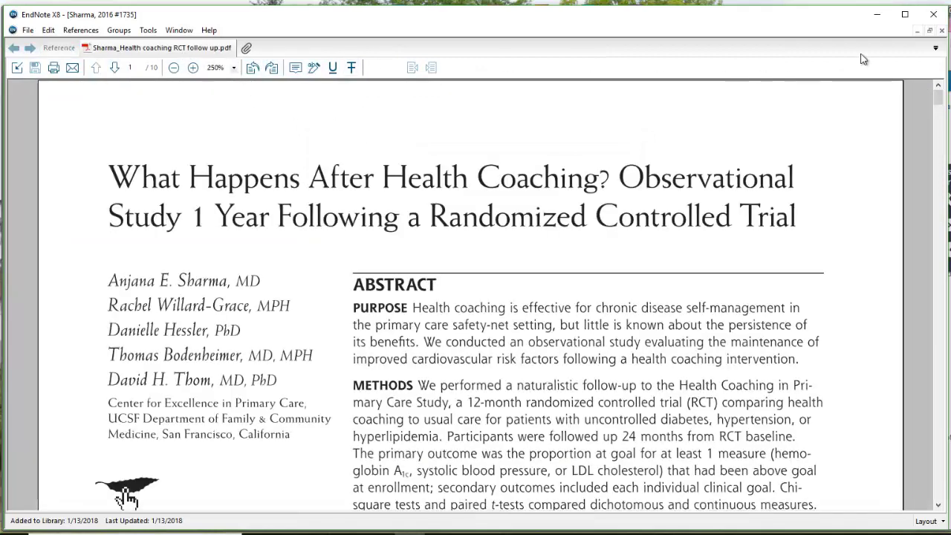
Step: Close the reference window and save the changes made to the reference
click(27, 30)
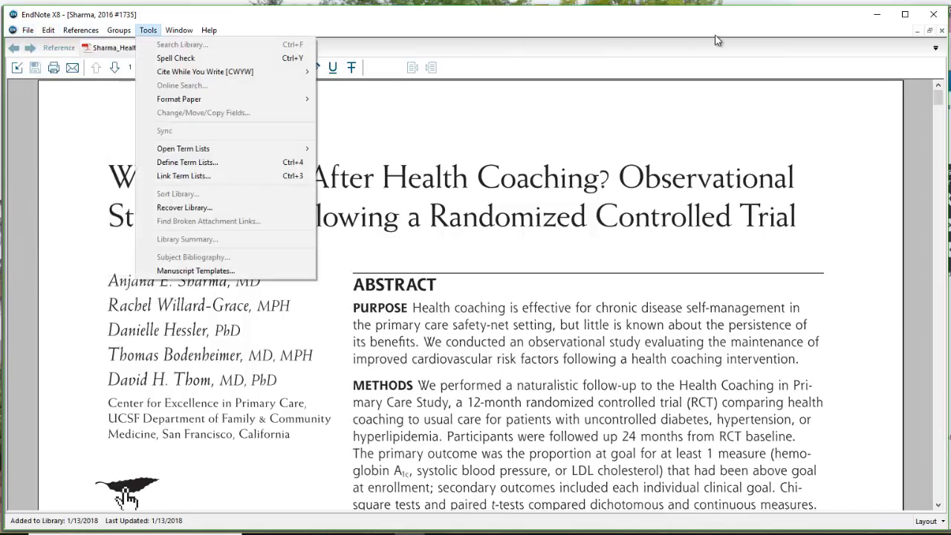
click(875, 46)
click(942, 32)
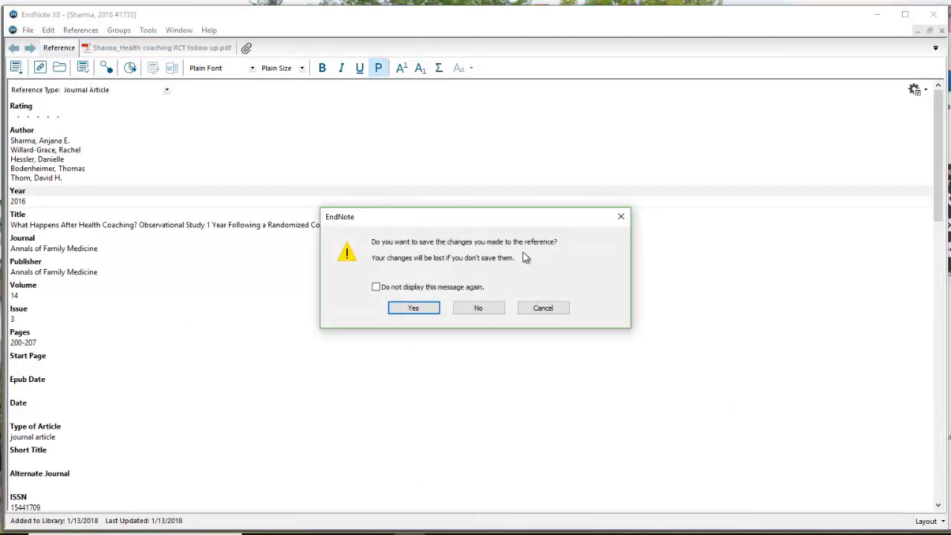
click(416, 309)
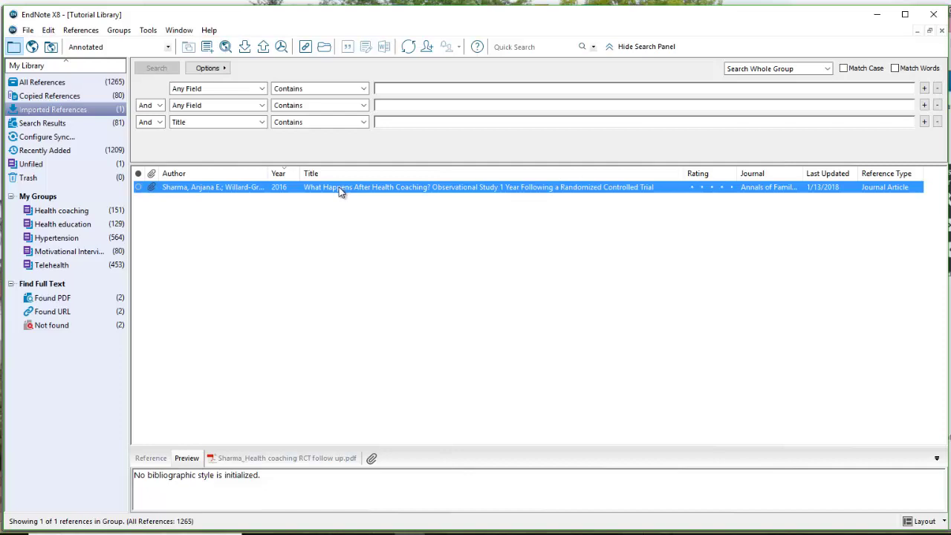
Step: Add the imported reference to the Health coaching group
right_click(340, 191)
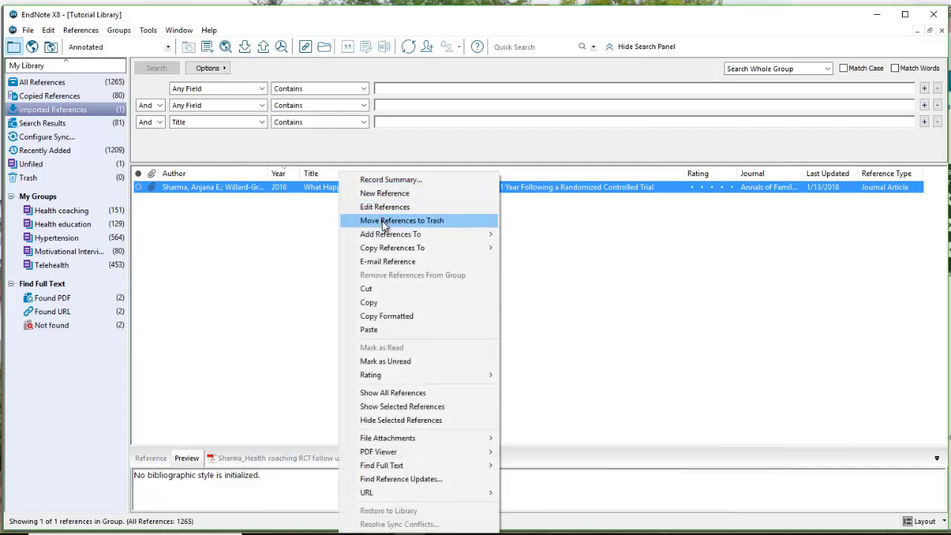
mouse_move(401, 254)
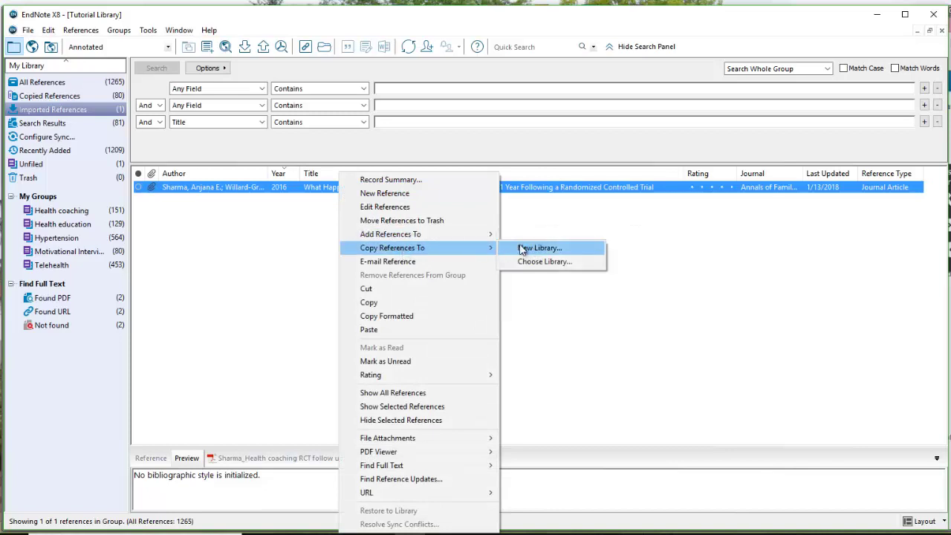
mouse_move(438, 236)
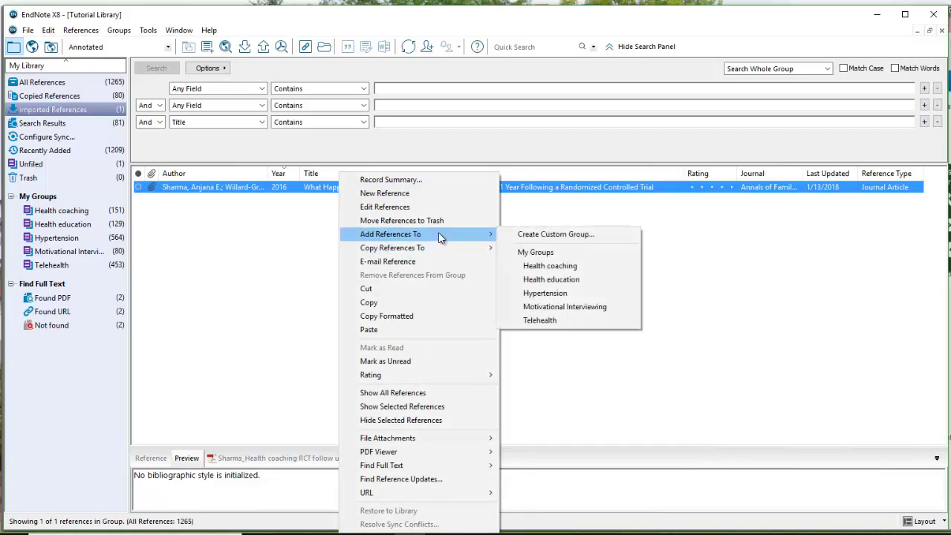
click(538, 267)
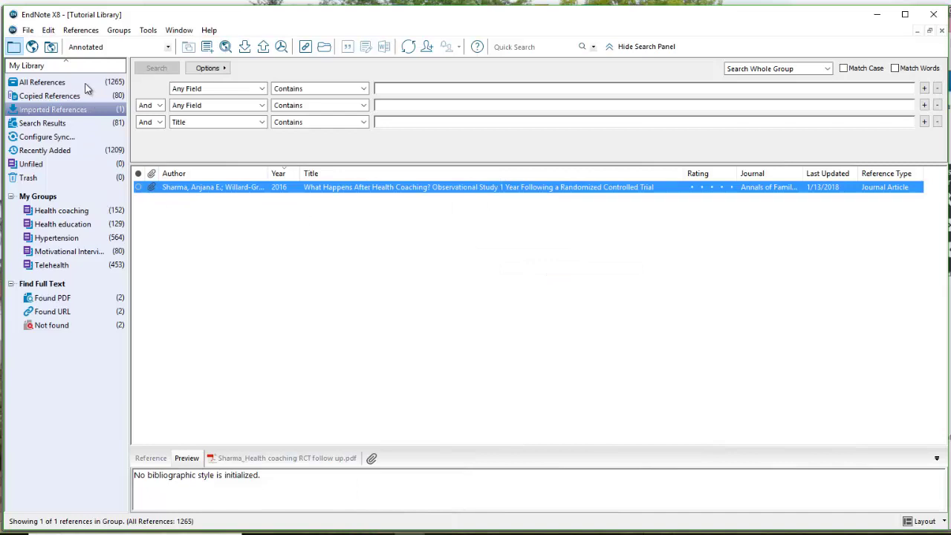
Step: Find the imported article within All References and switch back to its EBSCOhost record in the browser
click(45, 81)
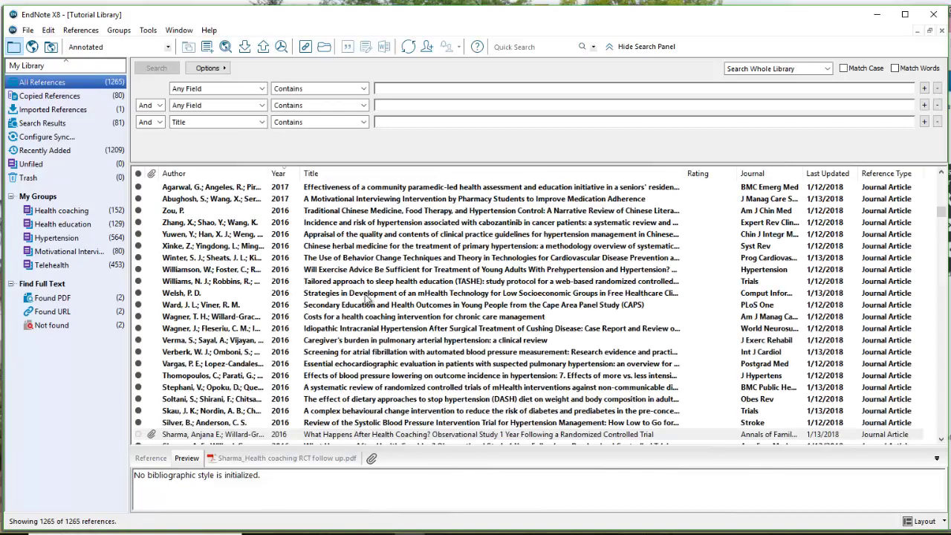
click(334, 435)
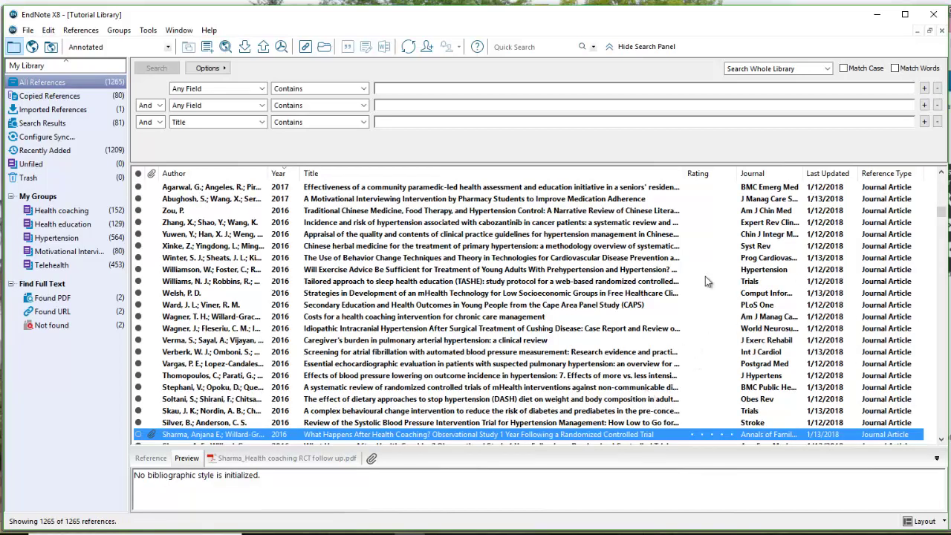
key(alt+Tab)
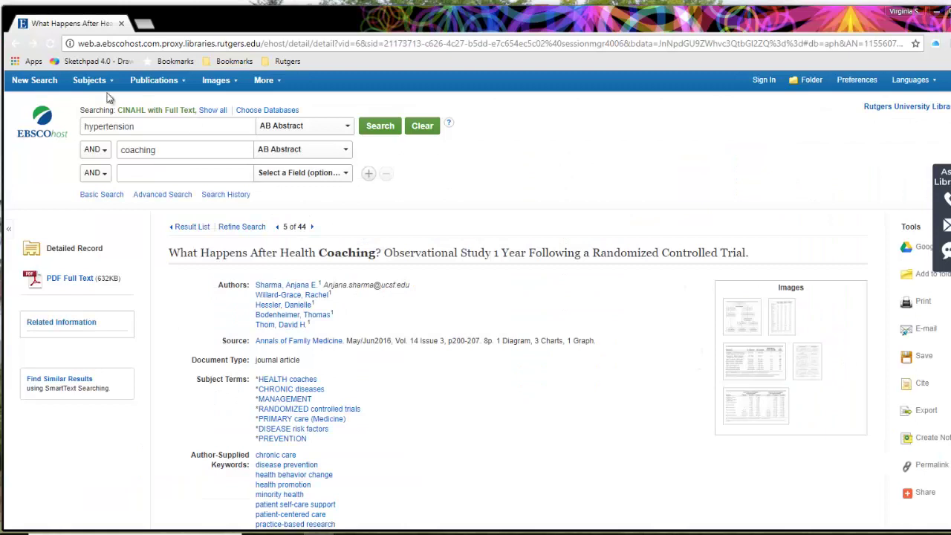